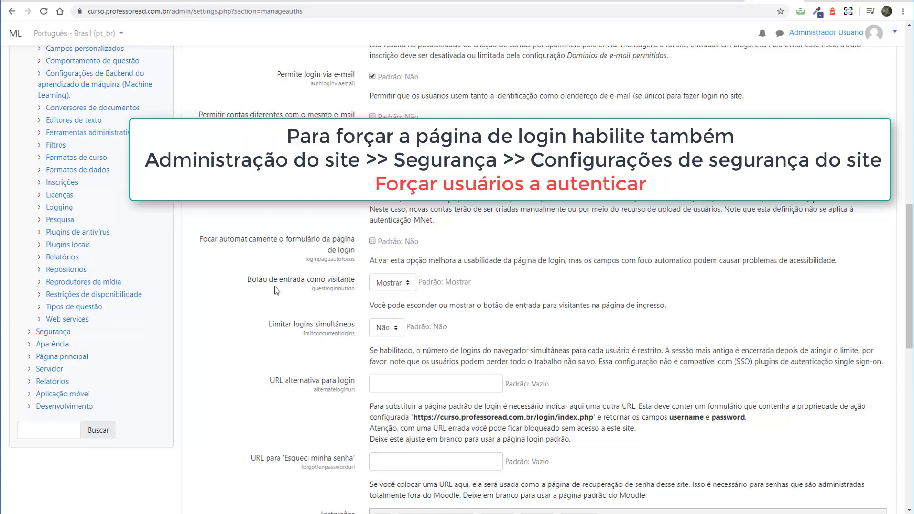
# Set 'Botão de entrada como visitante' to Ocultar.
pyautogui.click(394, 283)
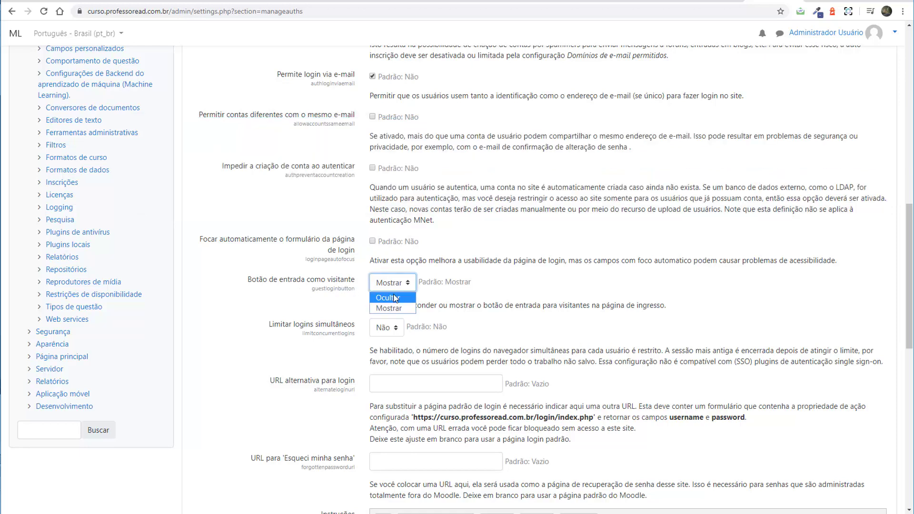
pyautogui.click(393, 305)
pyautogui.click(206, 327)
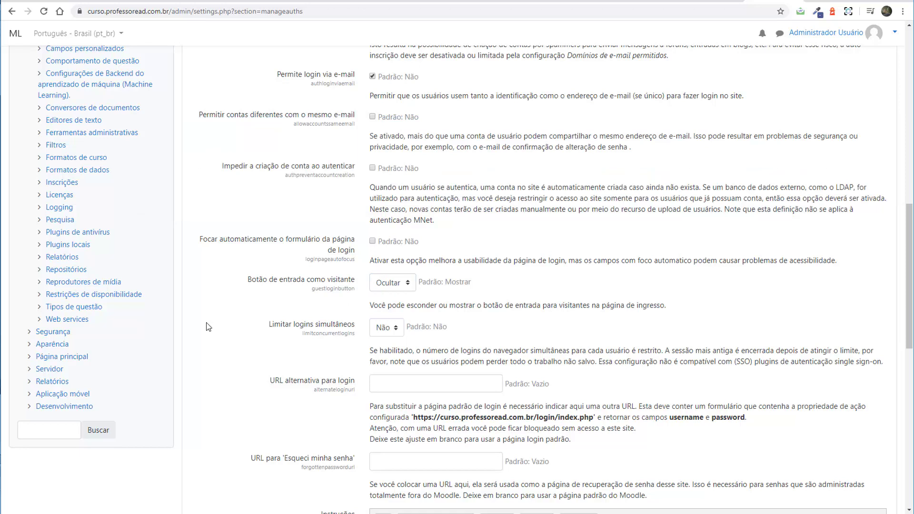
pyautogui.scroll(-2, 225, 316)
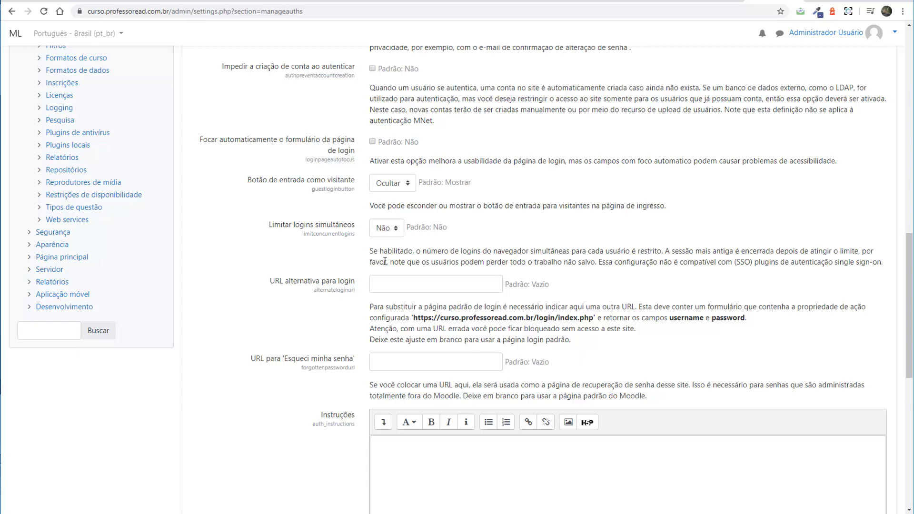
pyautogui.scroll(-2, 385, 261)
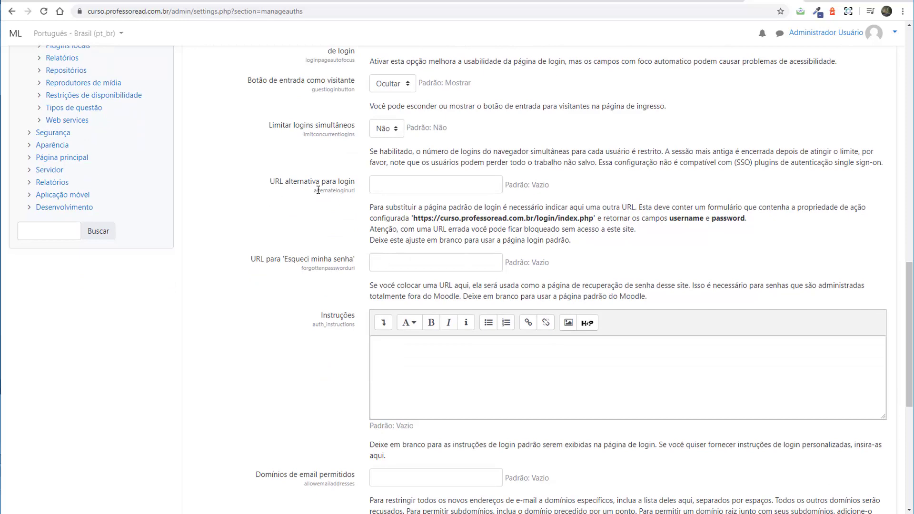
# Leave the alternative login URL and reCAPTCHA key fields empty, then save the changes.
pyautogui.click(403, 185)
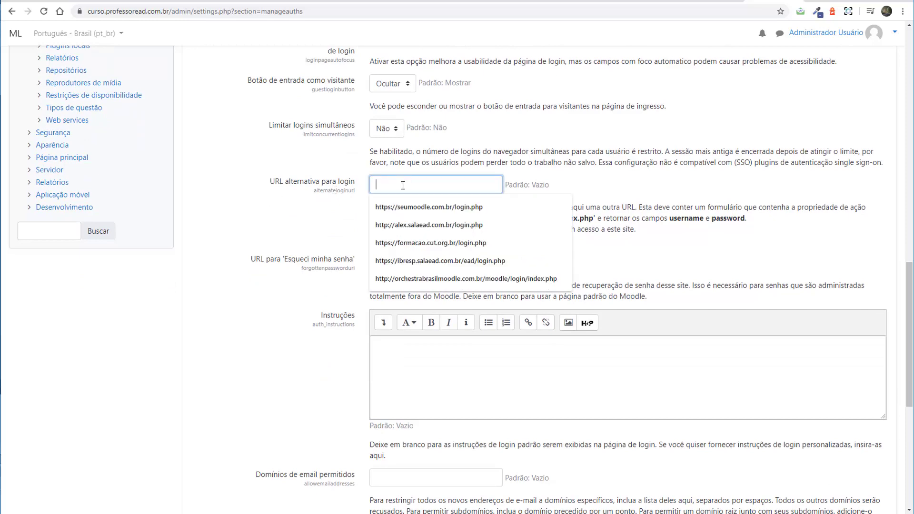
pyautogui.click(287, 215)
pyautogui.scroll(-2, 360, 245)
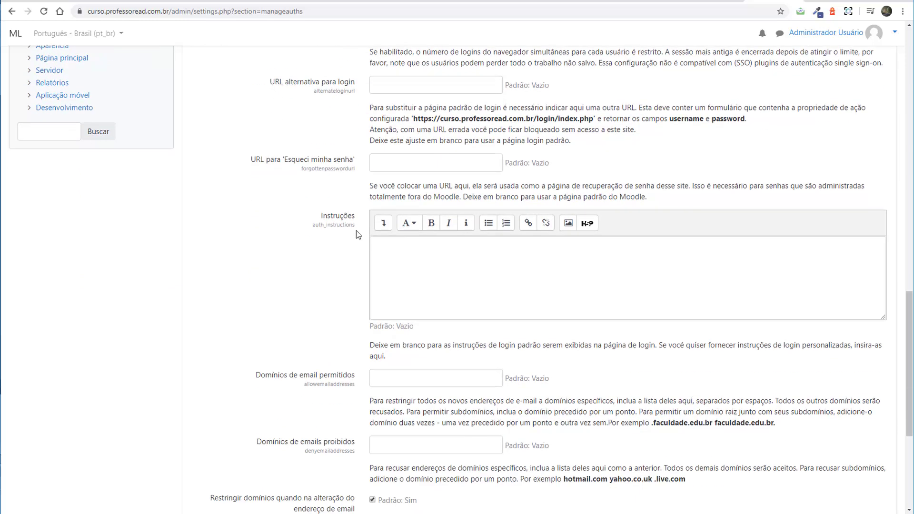
pyautogui.scroll(-5, 350, 242)
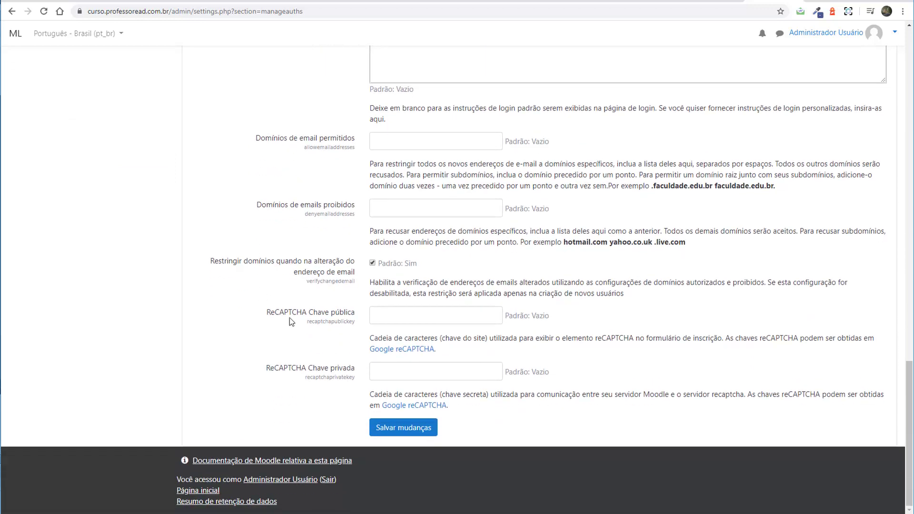
pyautogui.click(394, 317)
pyautogui.click(322, 385)
pyautogui.click(461, 369)
pyautogui.click(320, 419)
pyautogui.click(406, 428)
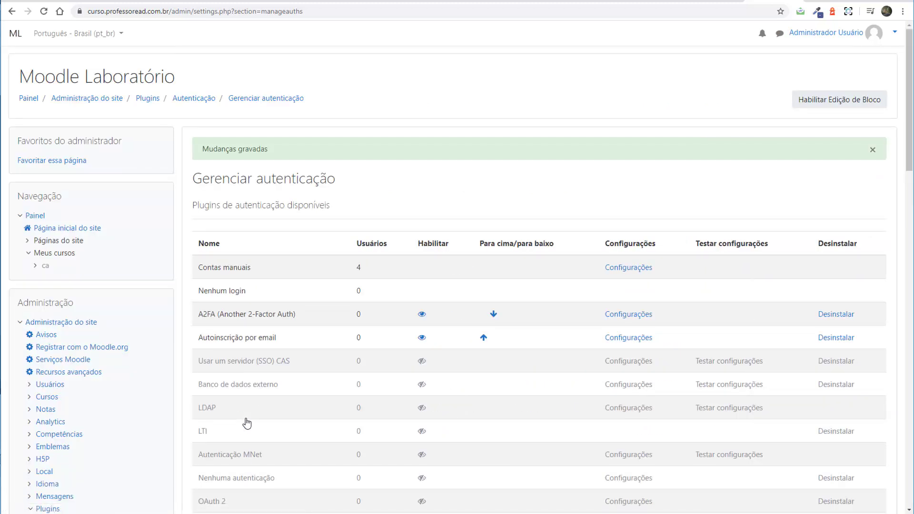
# Log out, then check the login page and the 'Criar uma conta' signup form.
pyautogui.click(878, 38)
pyautogui.click(825, 141)
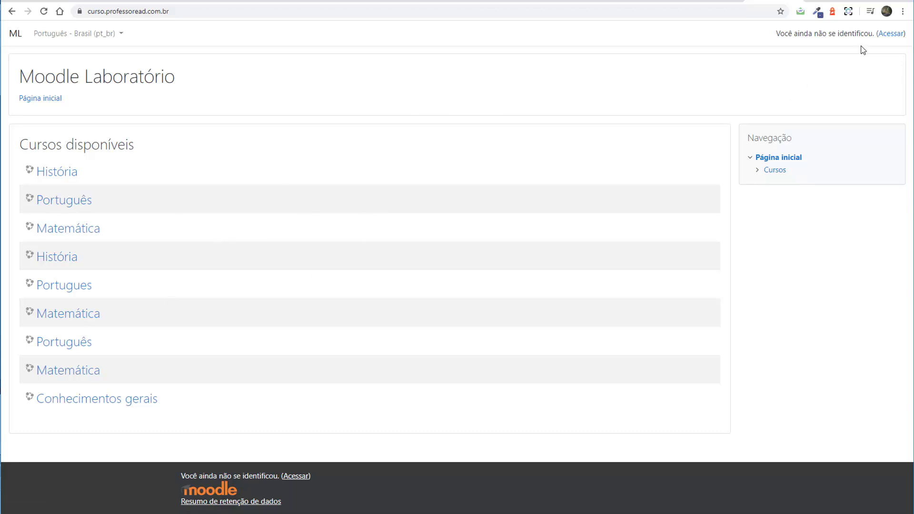
pyautogui.click(886, 34)
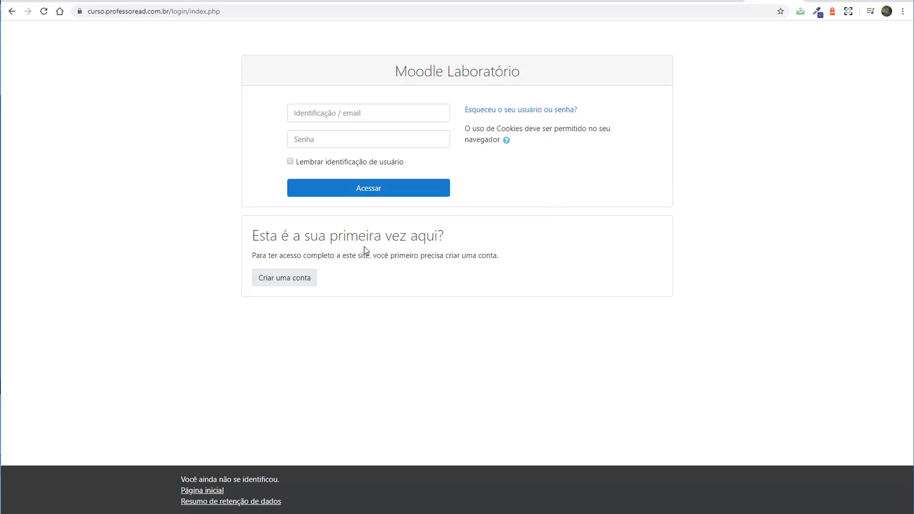
pyautogui.click(283, 282)
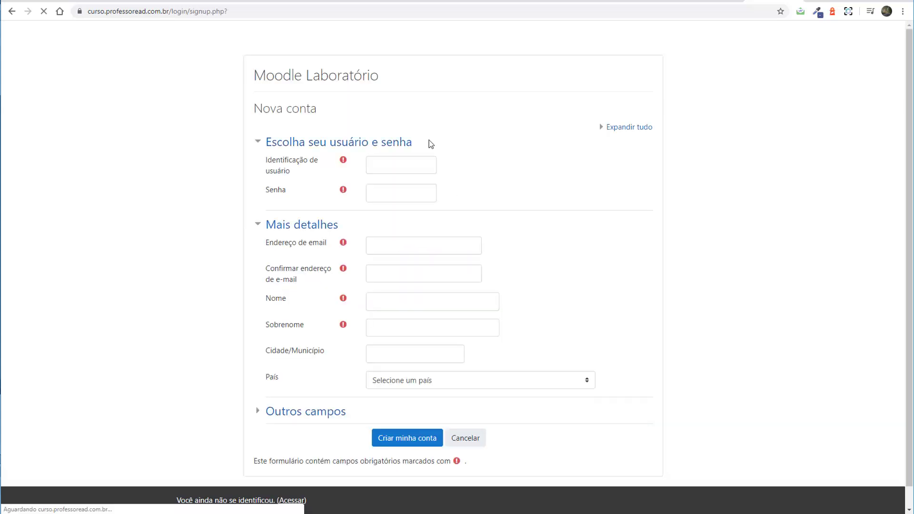
pyautogui.scroll(-1, 429, 188)
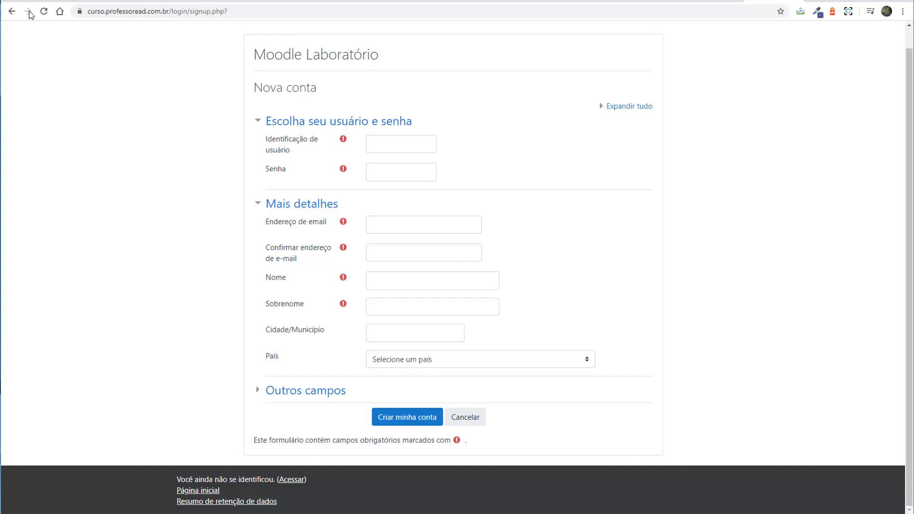
pyautogui.click(11, 11)
# Log back in as admin with the administrator password.
pyautogui.click(329, 112)
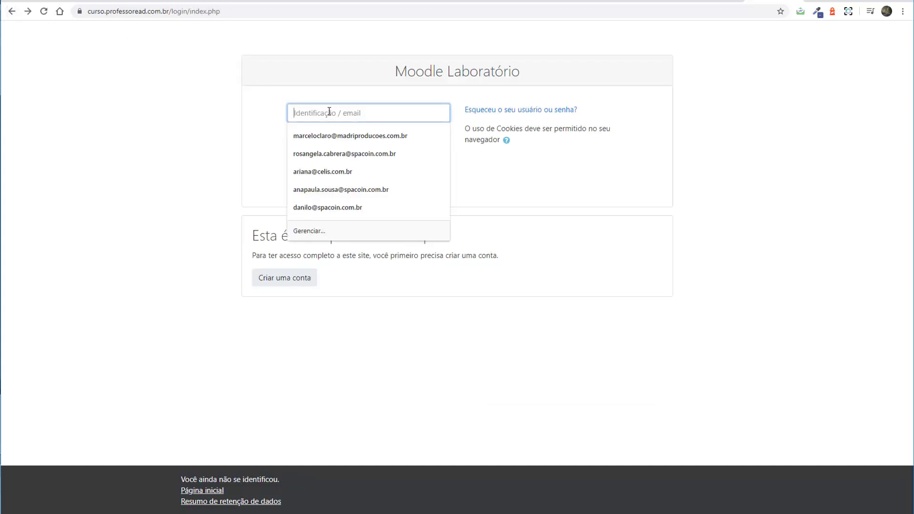
pyautogui.write('admin')
pyautogui.press('Tab')
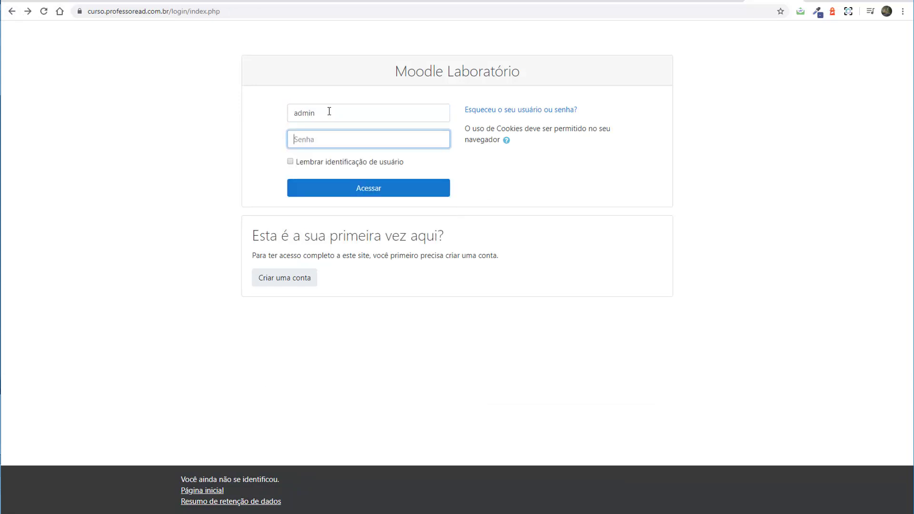
pyautogui.write('******')
pyautogui.press('Return')
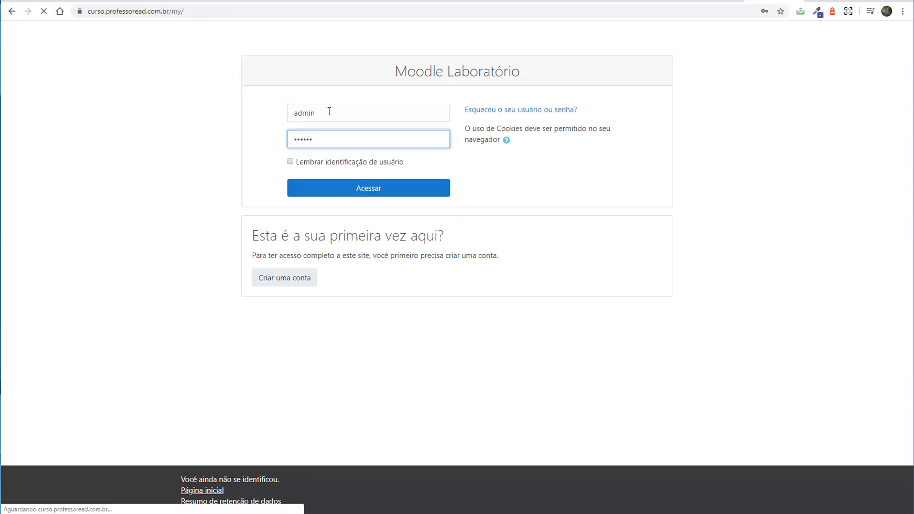
# Go to Administração do site > Plugins > Autenticação > Gerenciar autenticação and open Autoinscrição por email settings.
pyautogui.click(751, 229)
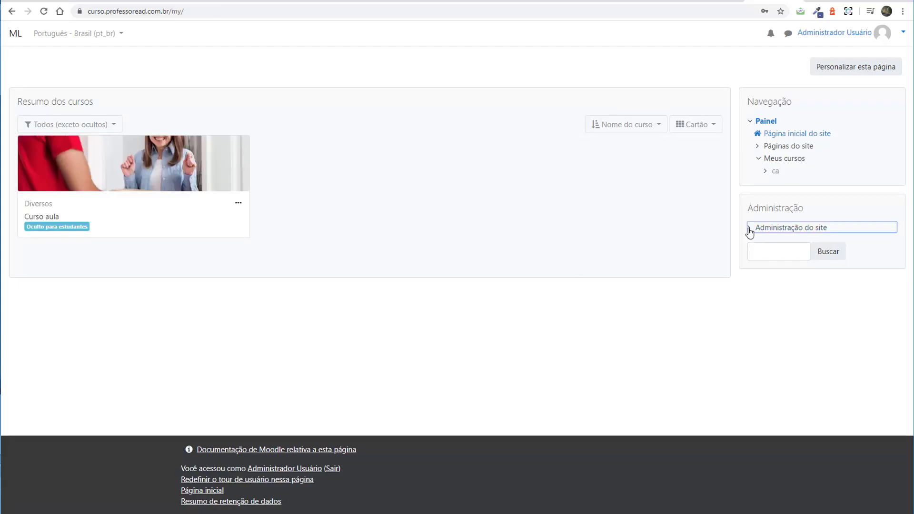
pyautogui.scroll(-3, 754, 313)
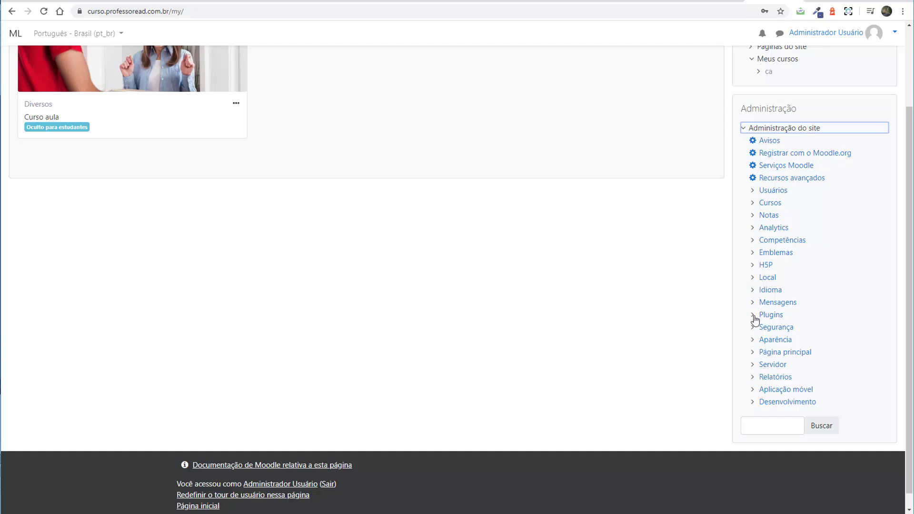
pyautogui.click(756, 316)
pyautogui.scroll(-2, 724, 347)
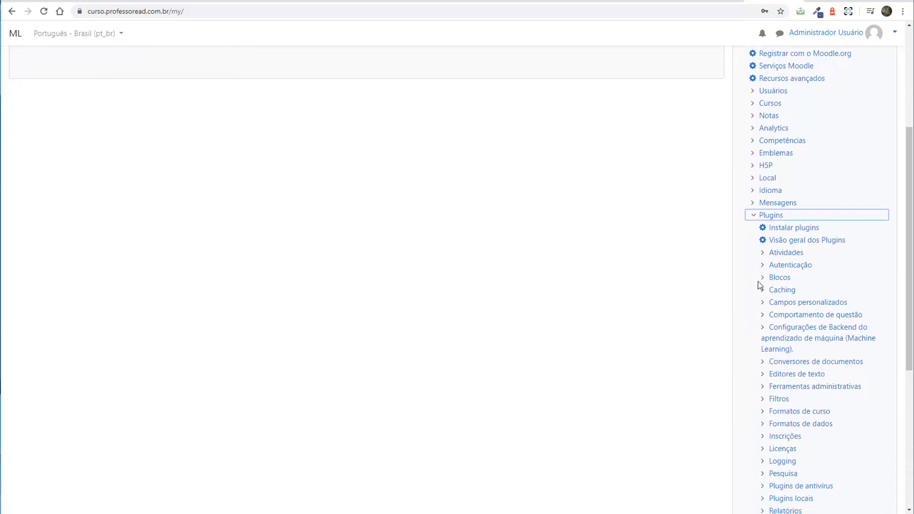
pyautogui.click(761, 264)
pyautogui.click(788, 282)
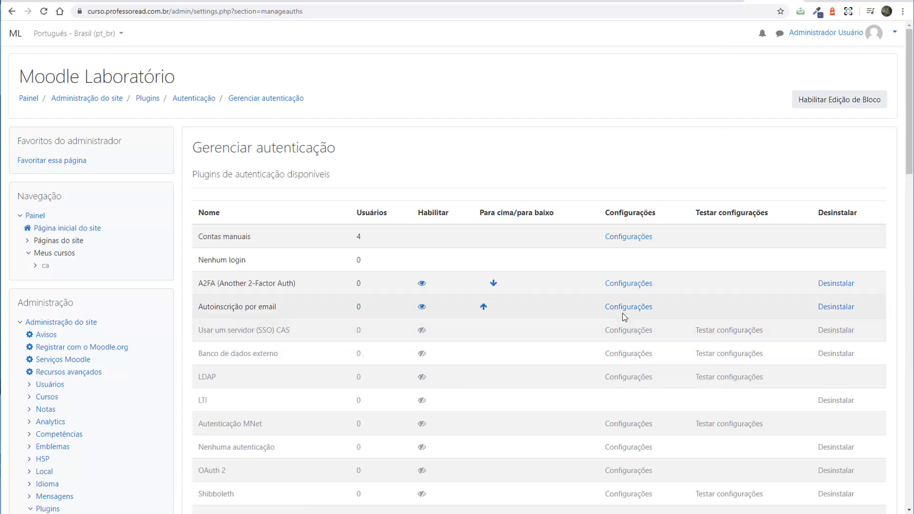
pyautogui.click(626, 308)
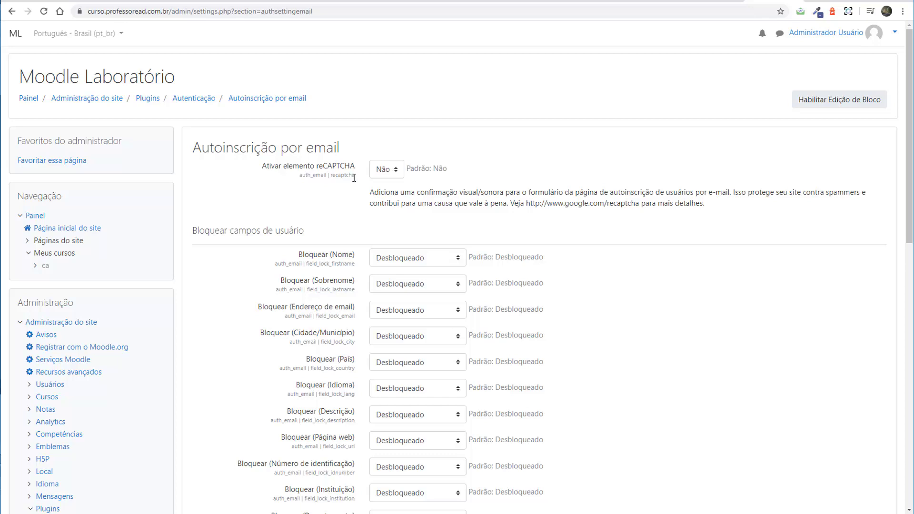
# Switch the reCAPTCHA element on, then set it back to Não.
pyautogui.click(392, 170)
pyautogui.click(387, 193)
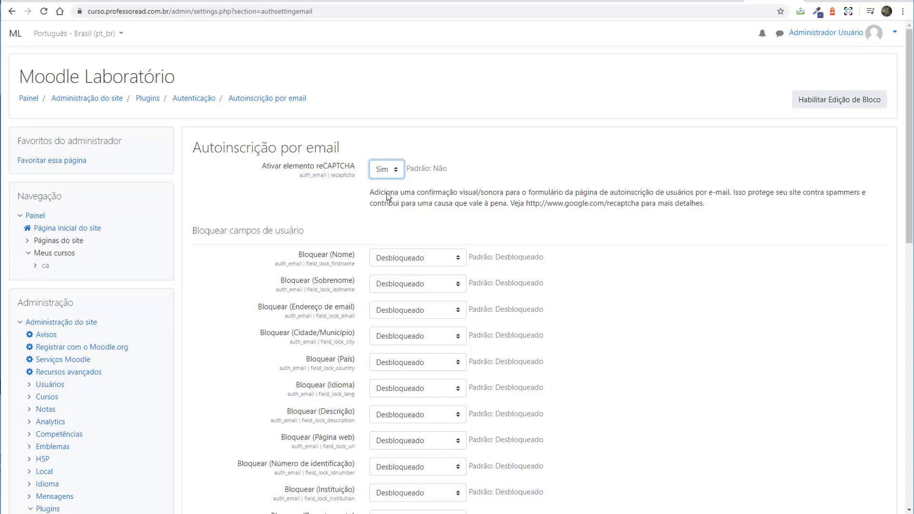
pyautogui.click(337, 201)
pyautogui.click(383, 184)
pyautogui.moveTo(344, 203); pyautogui.dragTo(347, 204)
# Save the Autoinscrição por email settings and return to Gerenciar autenticação.
pyautogui.scroll(-2, 498, 233)
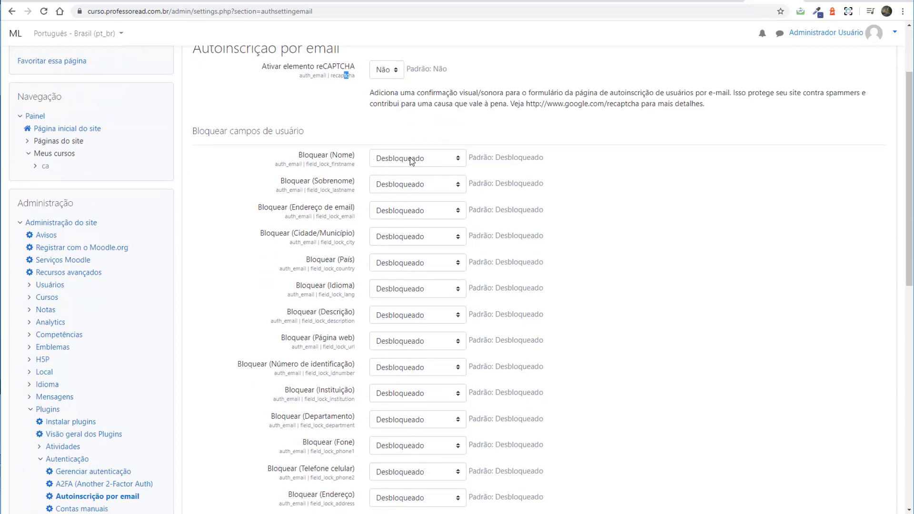
pyautogui.scroll(-2, 382, 346)
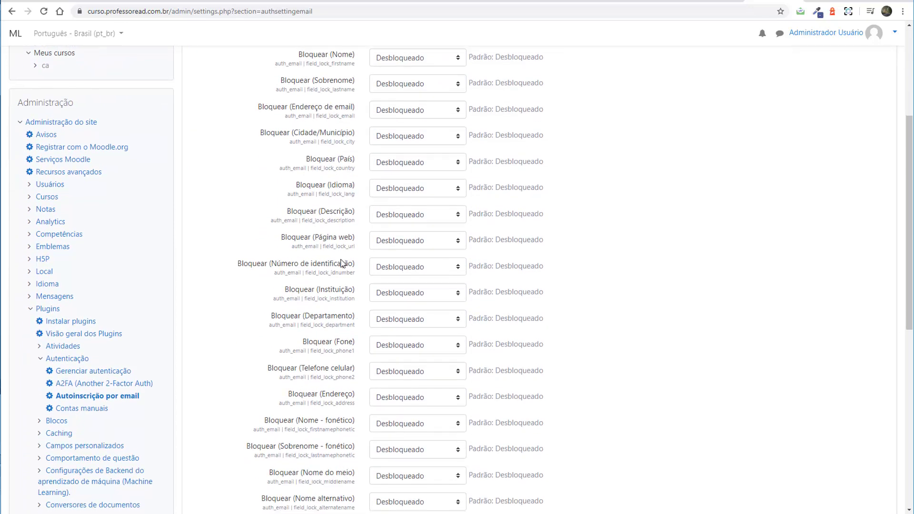
pyautogui.scroll(-5, 341, 263)
pyautogui.scroll(7, 317, 314)
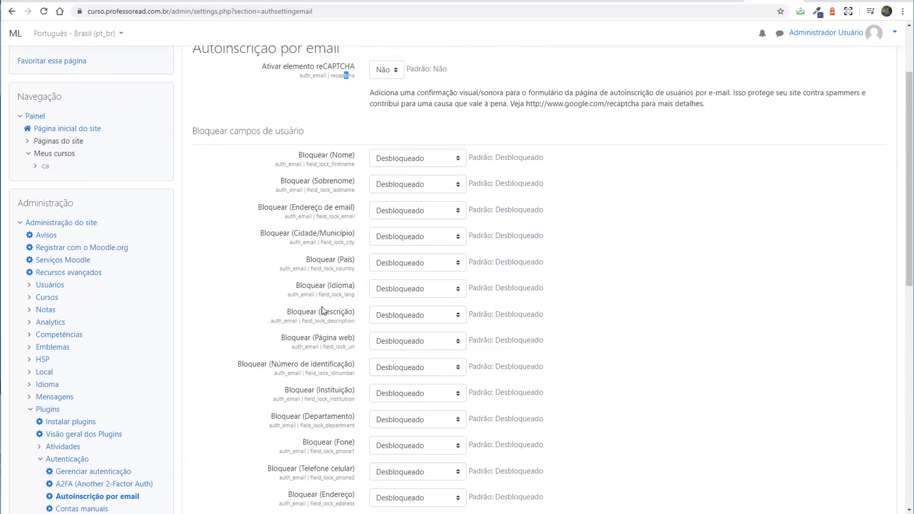
pyautogui.scroll(2, 322, 310)
pyautogui.scroll(-10, 400, 229)
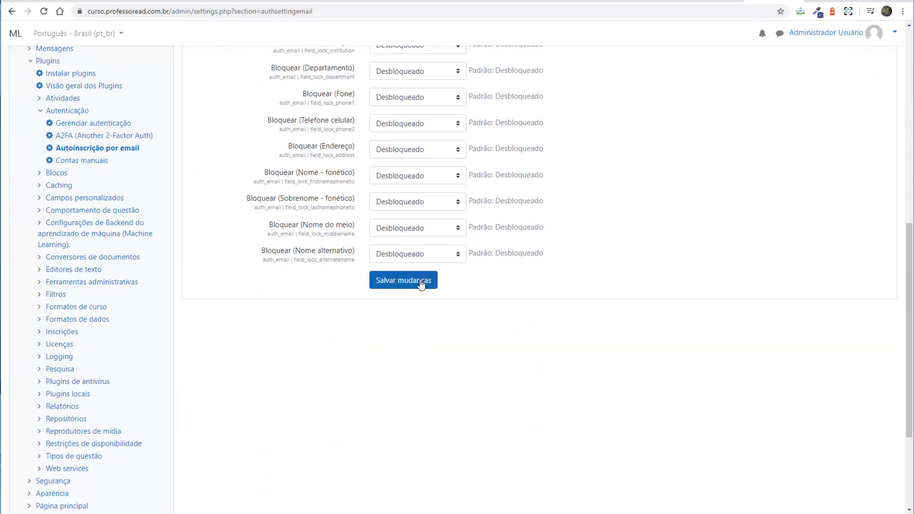
pyautogui.click(420, 284)
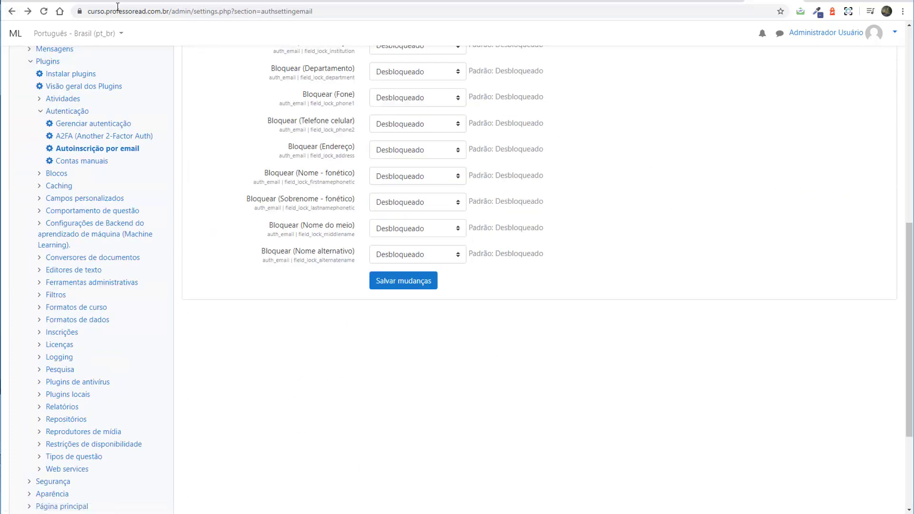
pyautogui.click(12, 11)
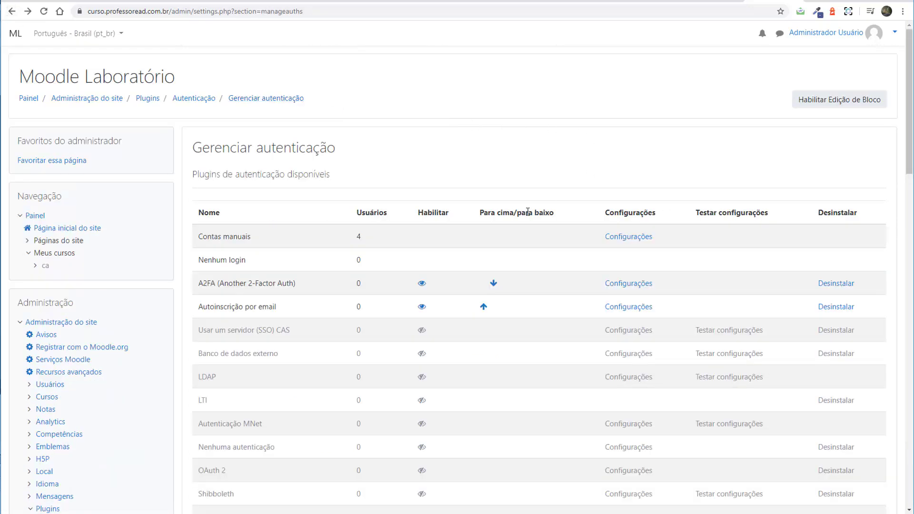
# Paste the copied allowed-domains help text into the Instruções editor.
pyautogui.scroll(-7, 528, 212)
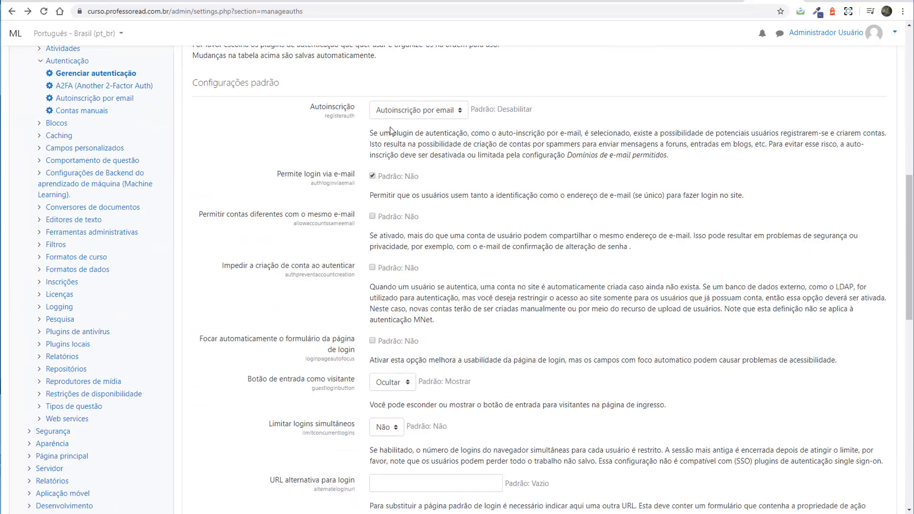
pyautogui.scroll(-2, 368, 215)
pyautogui.scroll(-9, 369, 215)
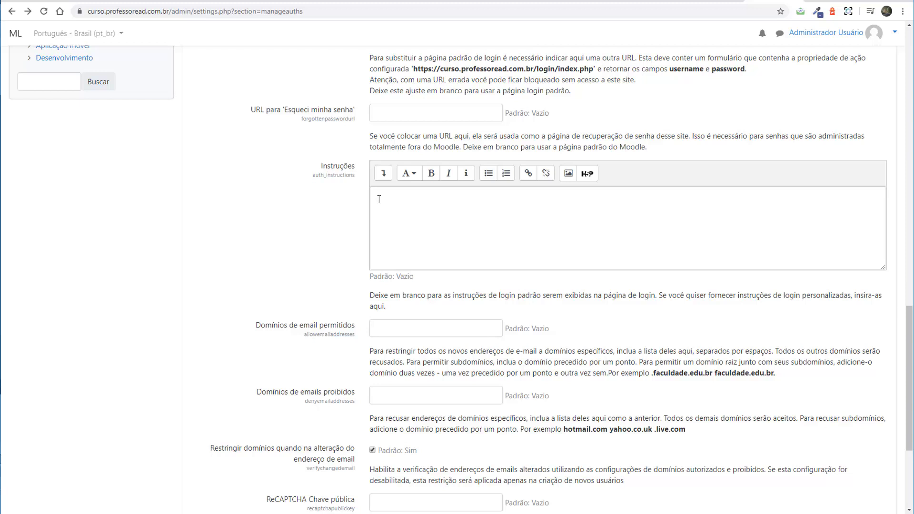
pyautogui.click(379, 199)
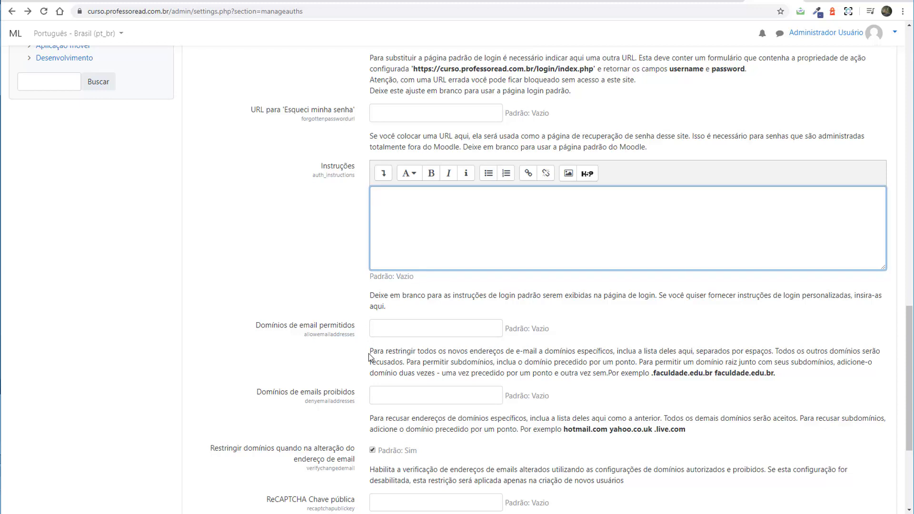
pyautogui.moveTo(370, 354); pyautogui.dragTo(648, 384)
pyautogui.hotkey('ctrl', 'c')
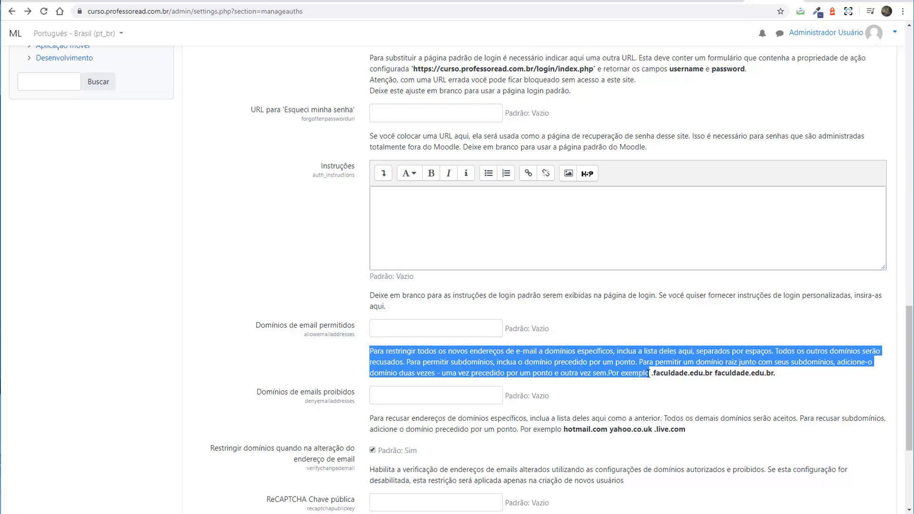
pyautogui.click(488, 225)
pyautogui.hotkey('ctrl', 'v')
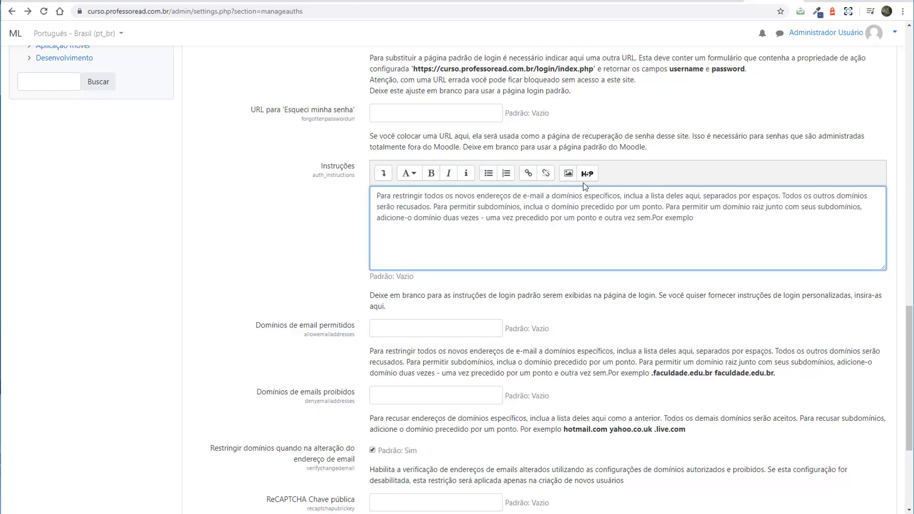
# Expand the editor's full formatting toolbar and save the authentication settings.
pyautogui.click(386, 175)
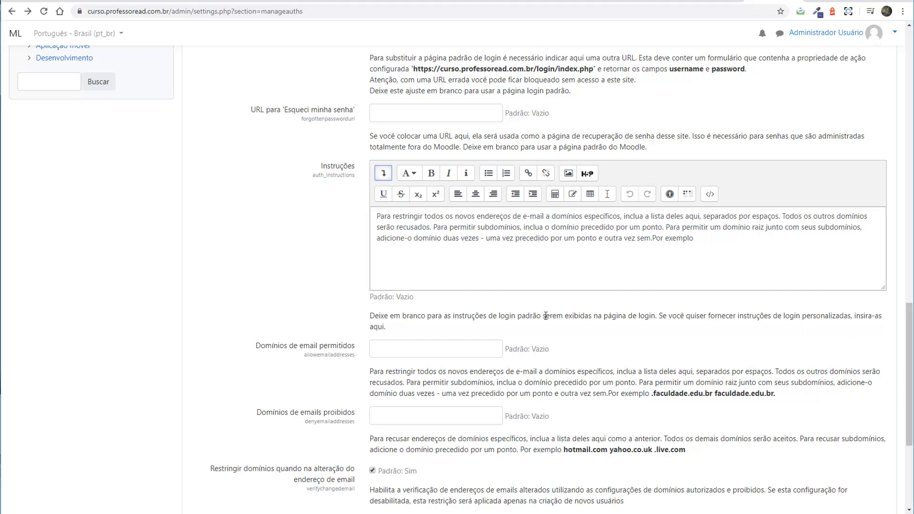
pyautogui.scroll(-1, 545, 315)
pyautogui.scroll(-3, 349, 327)
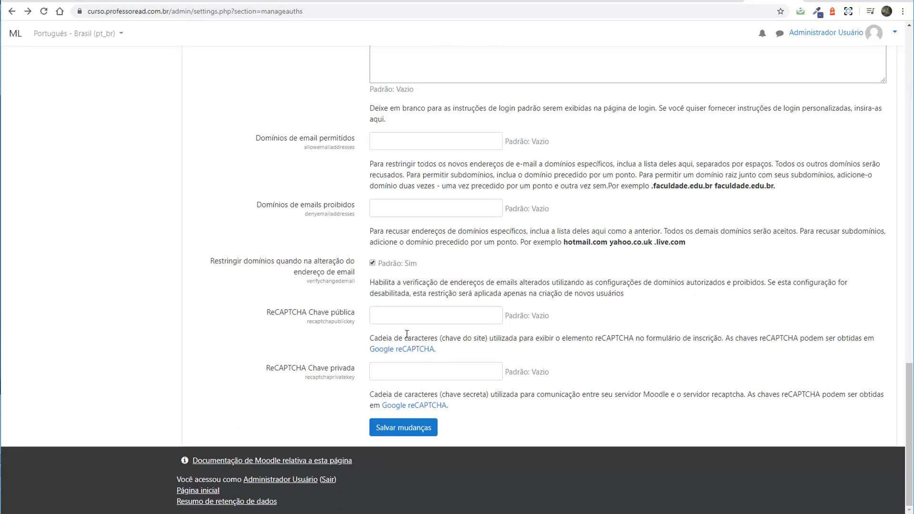
pyautogui.scroll(5, 243, 305)
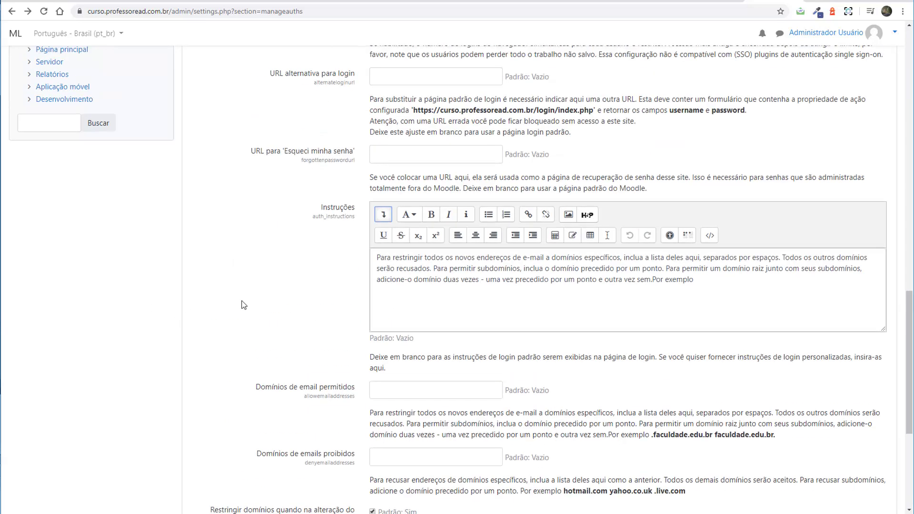
pyautogui.scroll(-5, 244, 304)
pyautogui.click(395, 430)
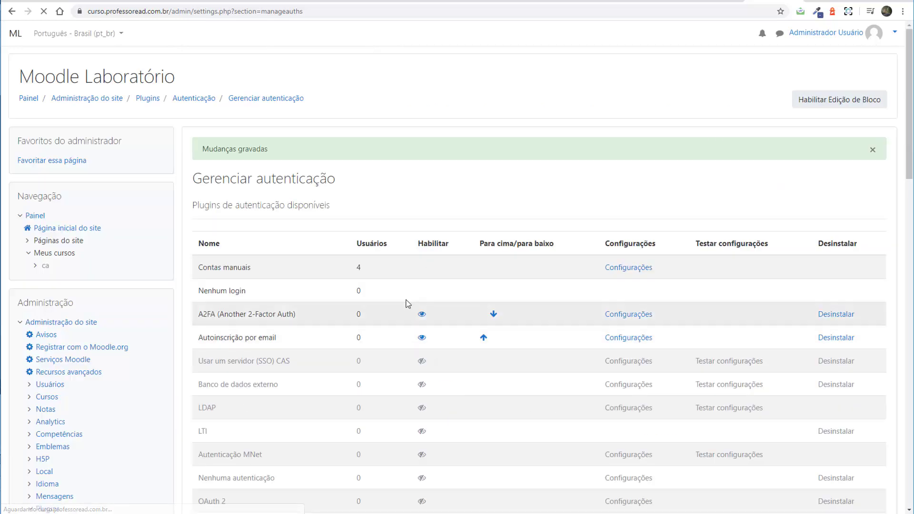
# Log out of Moodle with Sair from the account menu.
pyautogui.scroll(-3, 336, 264)
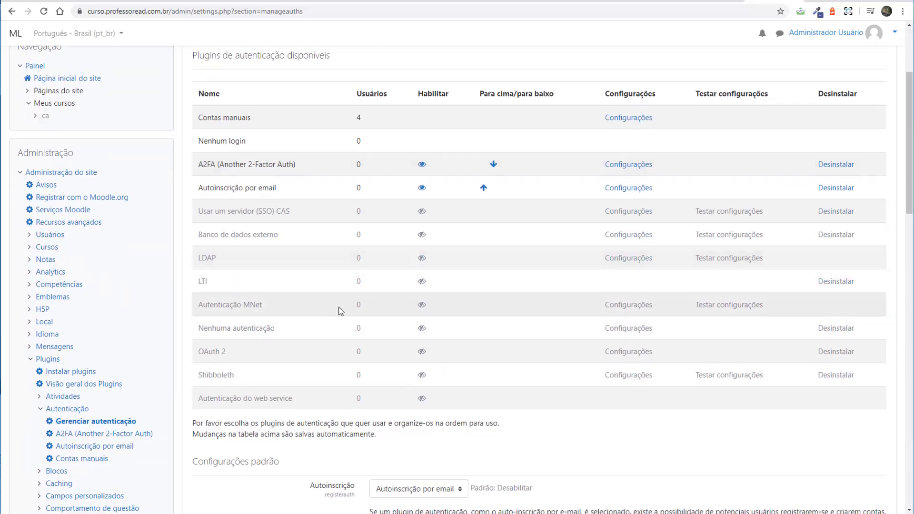
pyautogui.scroll(3, 805, 122)
pyautogui.click(882, 34)
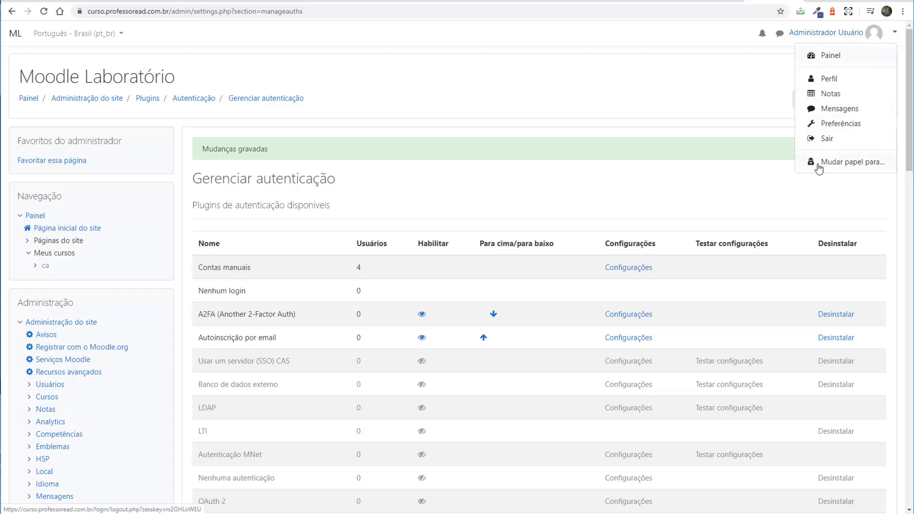
pyautogui.click(825, 139)
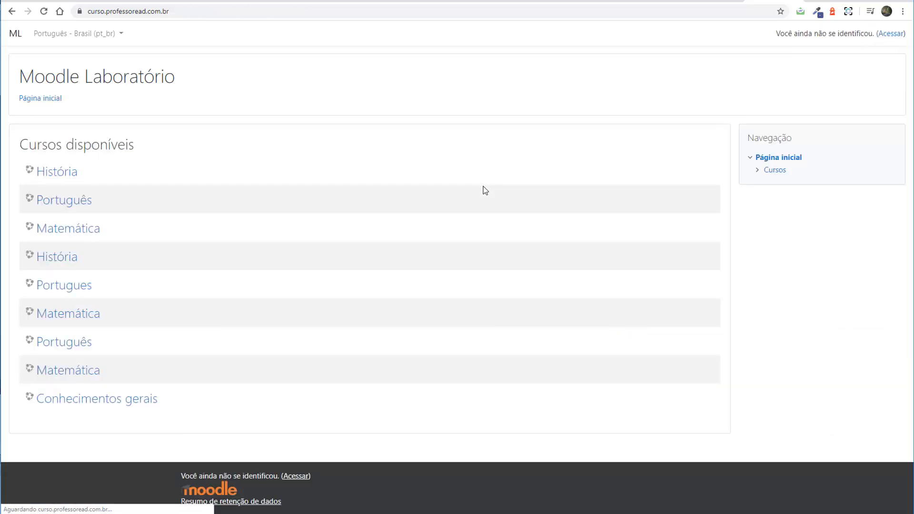
# Go to the login page and highlight the new first-visit instructions.
pyautogui.click(882, 36)
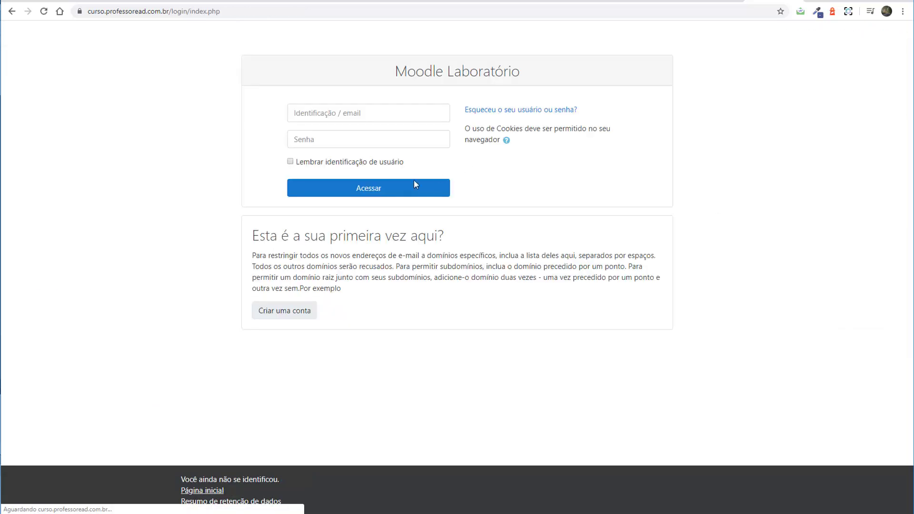
pyautogui.moveTo(251, 256); pyautogui.dragTo(398, 282)
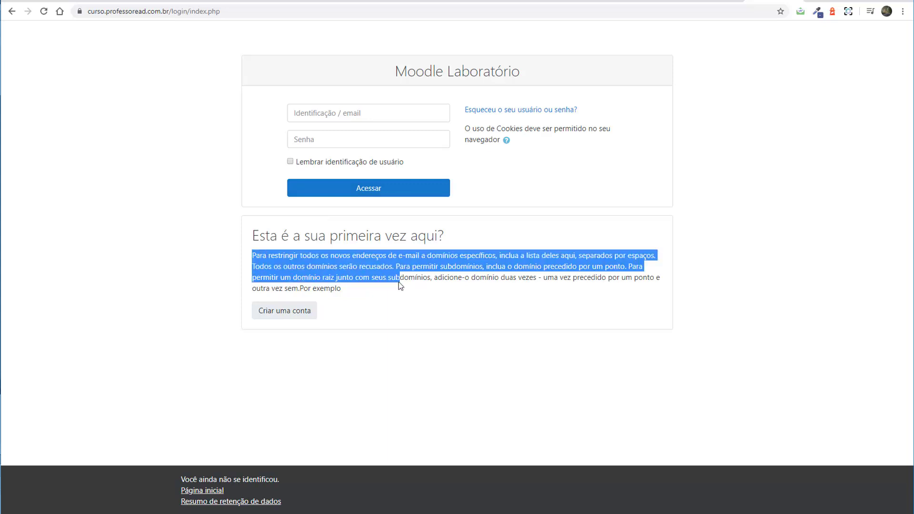
pyautogui.click(284, 314)
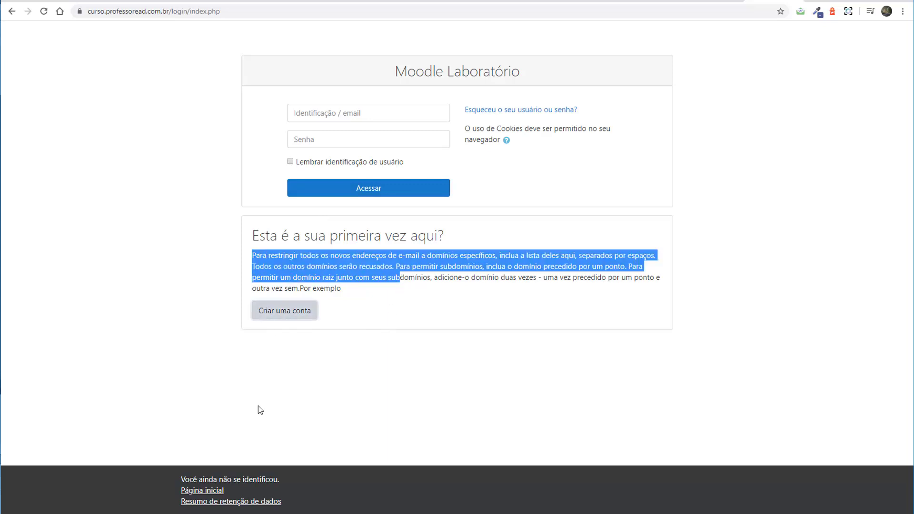
# Sign in as admin with the administrator password.
pyautogui.click(335, 113)
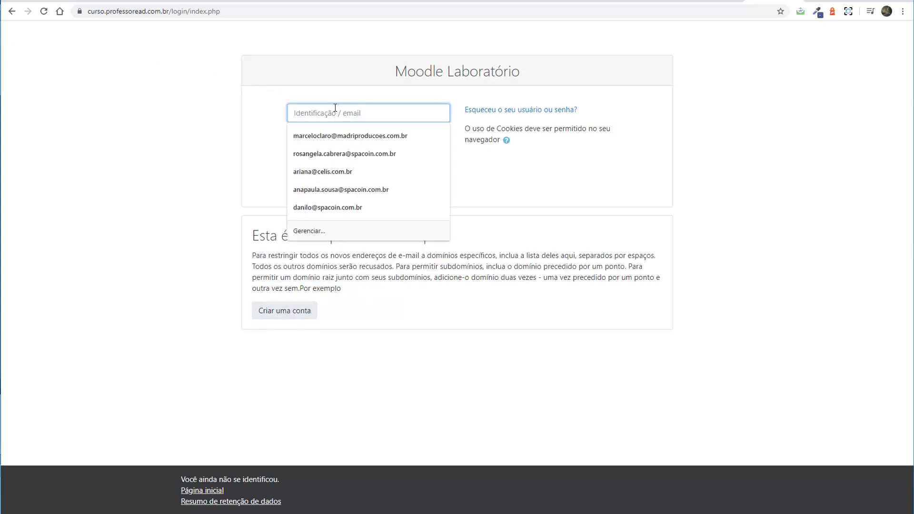
pyautogui.write('admin')
pyautogui.press('Tab')
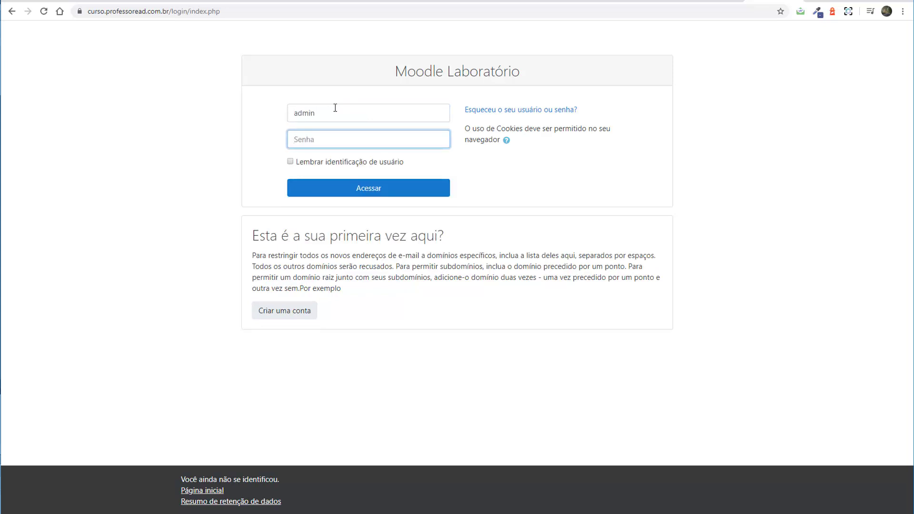
pyautogui.write('•••')
pyautogui.press('Return')
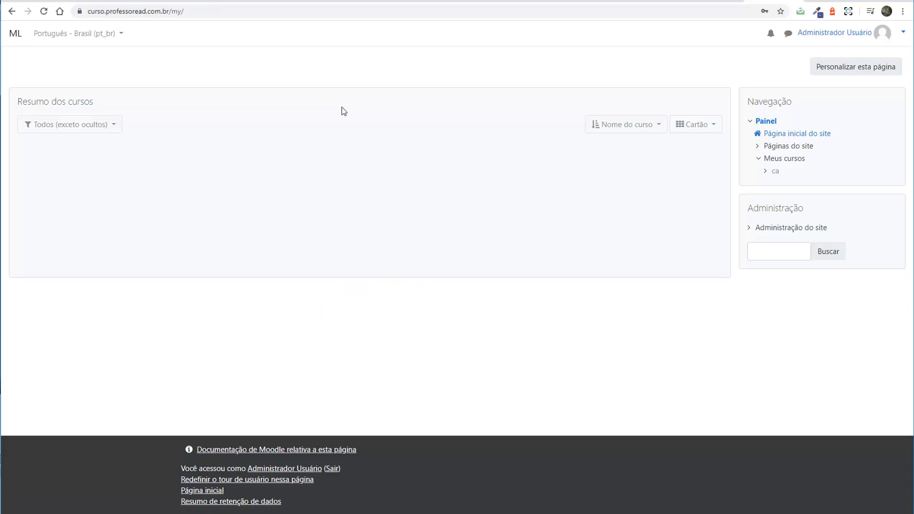
# Expand Administração do site > Plugins > Autenticação and open Gerenciar autenticação.
pyautogui.click(886, 35)
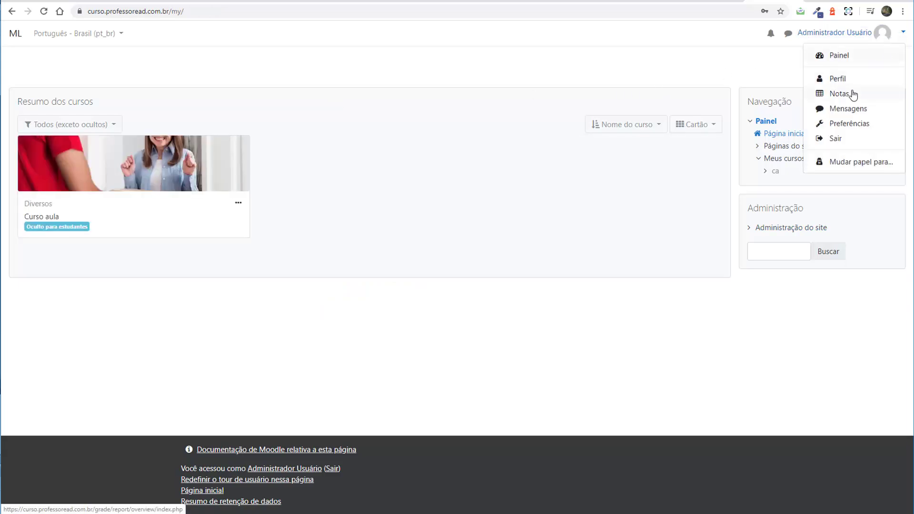
pyautogui.click(750, 228)
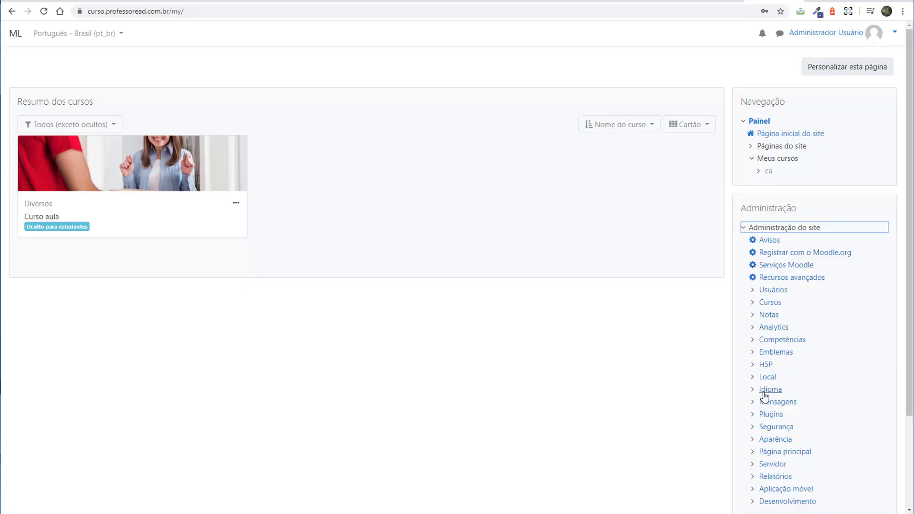
pyautogui.scroll(-2, 759, 311)
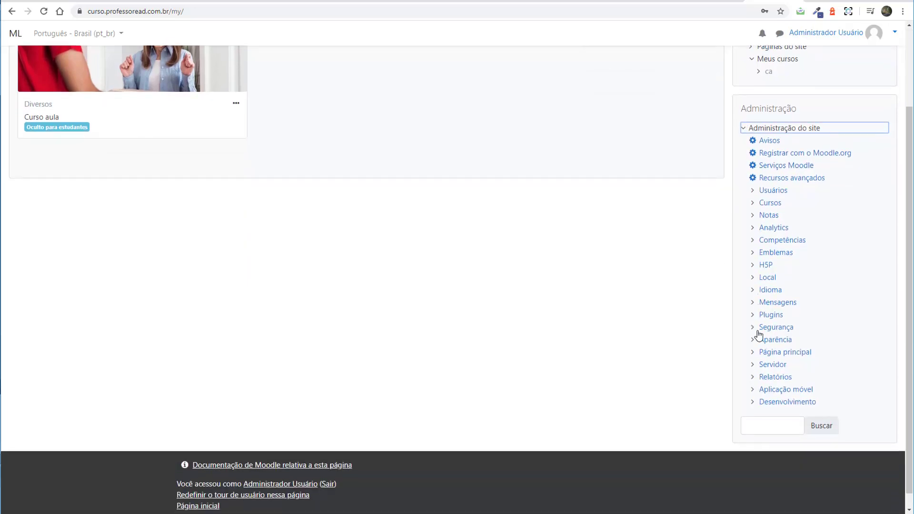
pyautogui.click(753, 345)
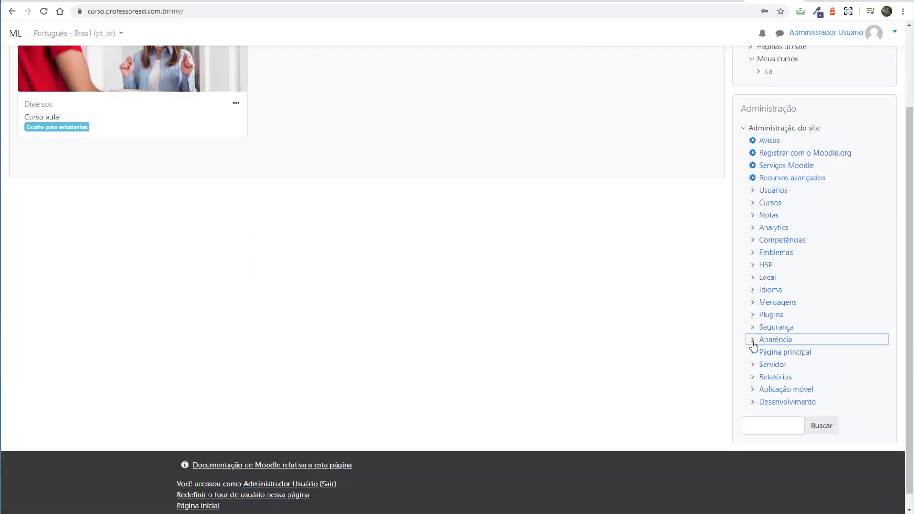
pyautogui.moveTo(752, 345); pyautogui.dragTo(709, 347)
pyautogui.click(732, 283)
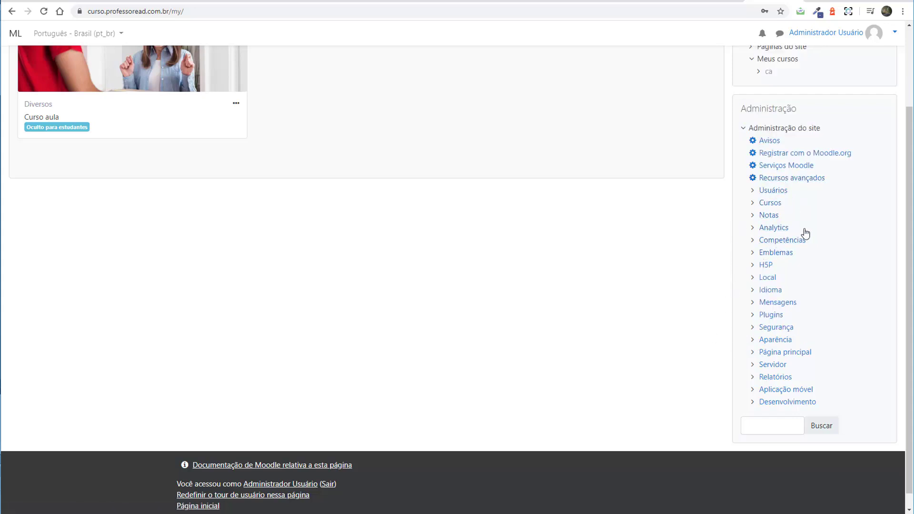
pyautogui.click(752, 314)
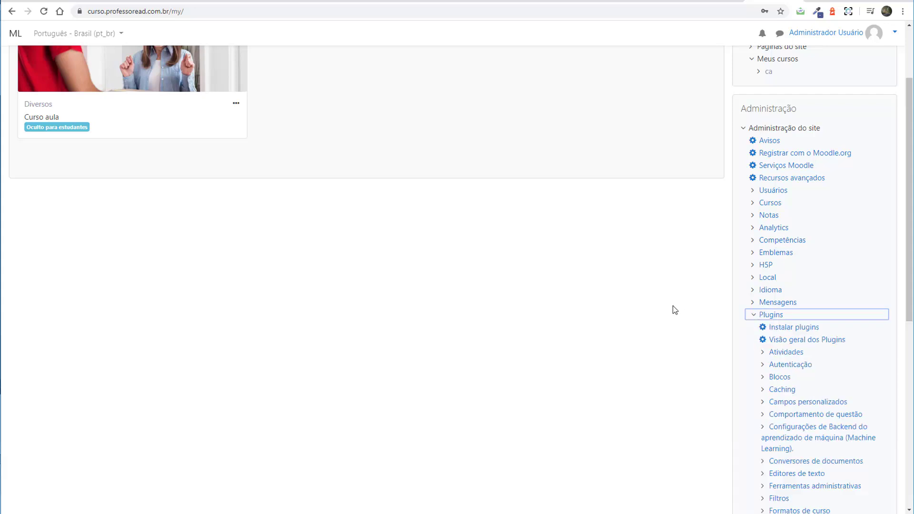
pyautogui.scroll(-2, 682, 292)
pyautogui.click(763, 265)
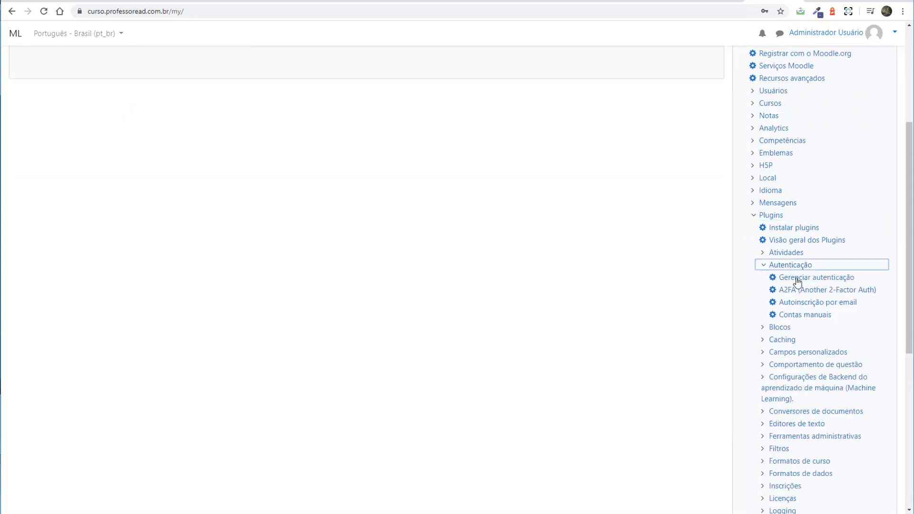
pyautogui.click(797, 280)
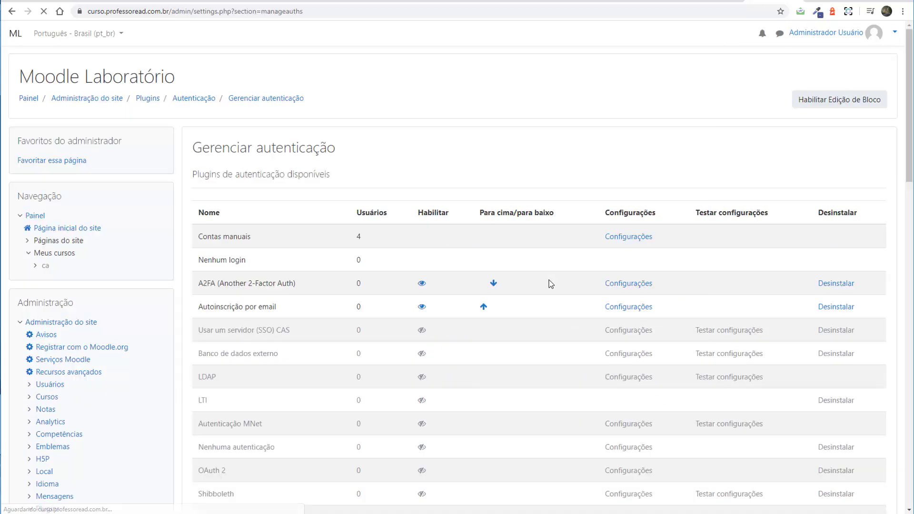
# Tick 'Focar automaticamente o formulário da página de login' and go to the Google reCAPTCHA tab.
pyautogui.scroll(-9, 371, 332)
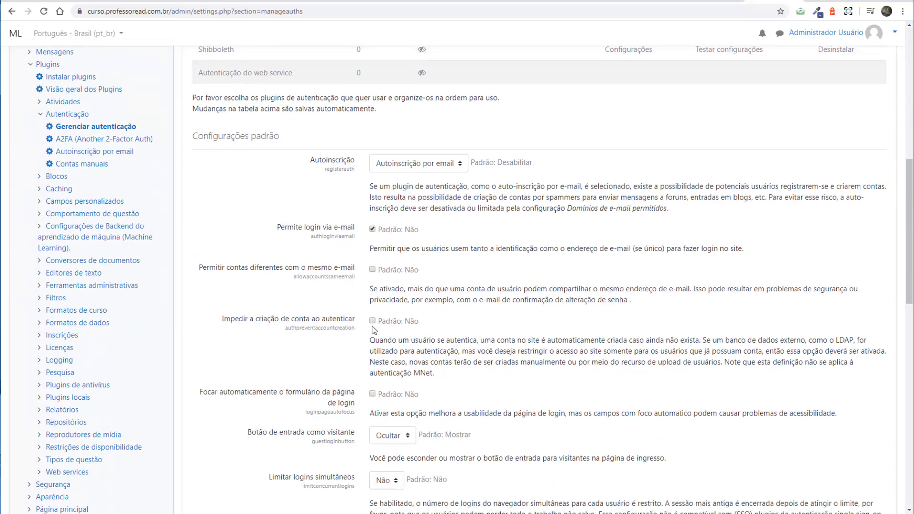
pyautogui.scroll(-1, 374, 330)
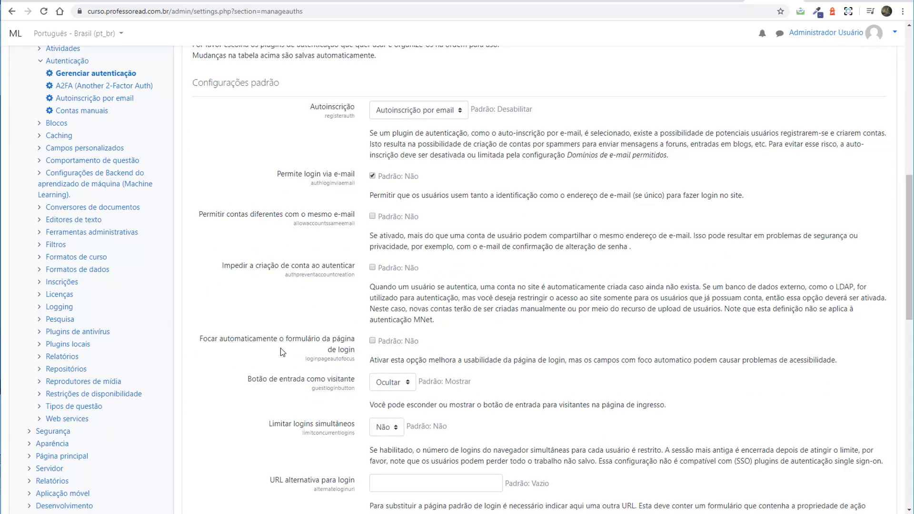
pyautogui.click(372, 340)
pyautogui.scroll(-15, 477, 336)
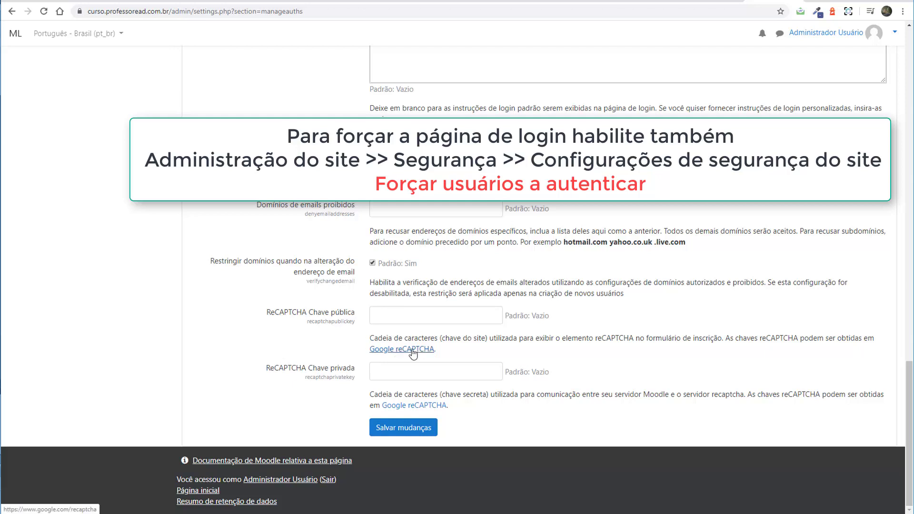
pyautogui.click(772, 1)
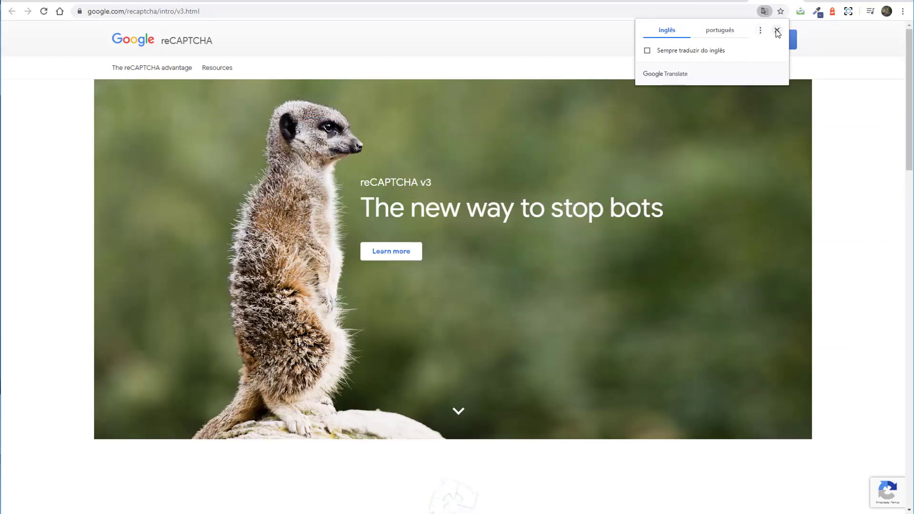
# Dismiss the Translate offer and open the reCAPTCHA Admin console.
pyautogui.click(777, 30)
pyautogui.scroll(-9, 598, 187)
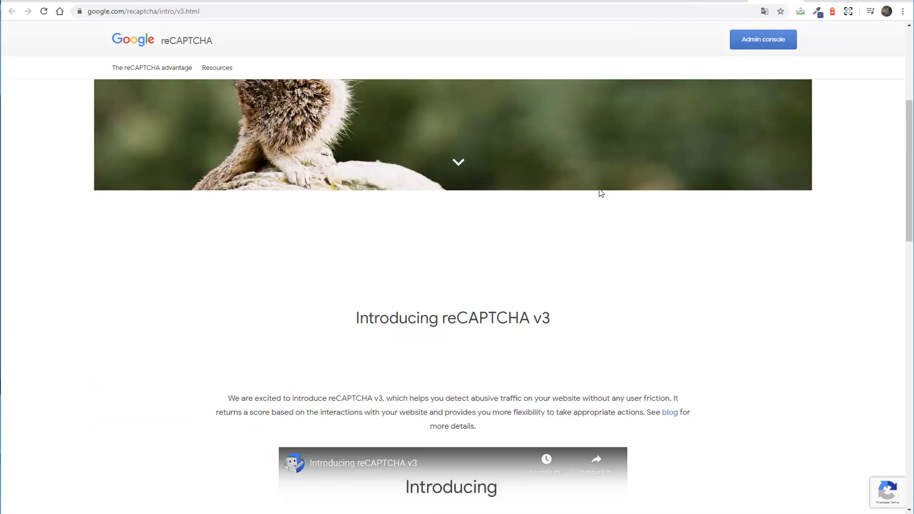
pyautogui.scroll(9, 600, 192)
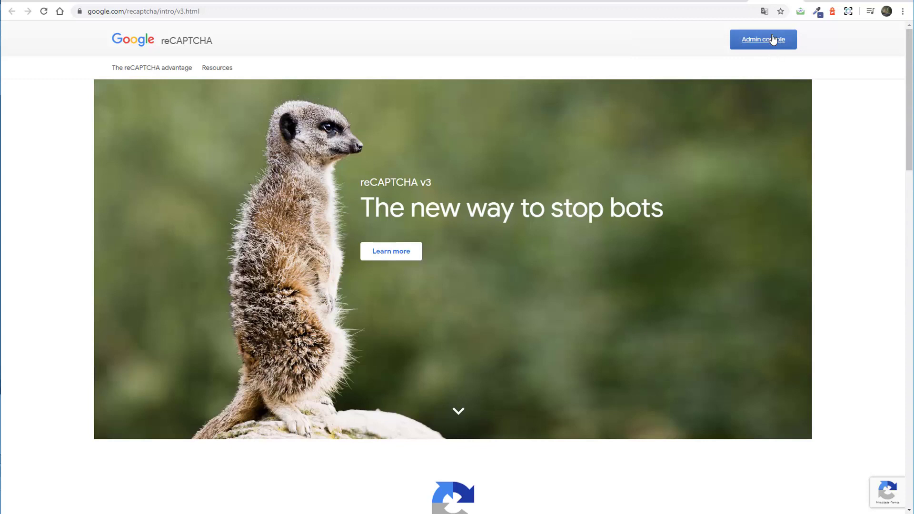
pyautogui.click(771, 41)
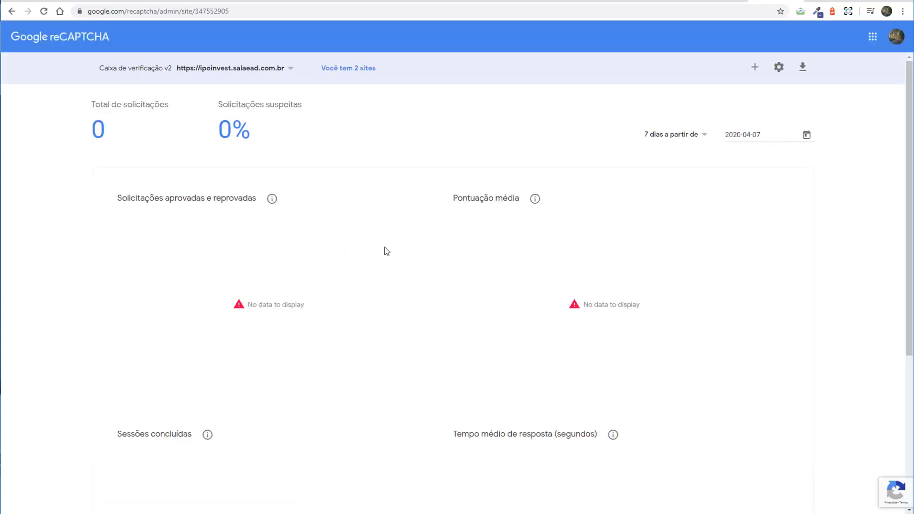
pyautogui.scroll(-5, 386, 250)
pyautogui.scroll(5, 433, 241)
# Start a new site with +, then select the curso.professoread.com.br domain in curso.professor's settings.
pyautogui.click(756, 71)
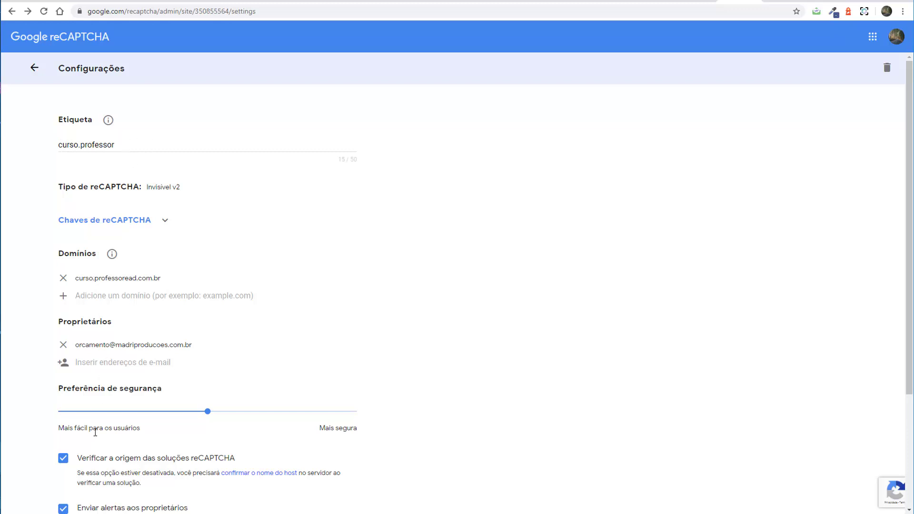
pyautogui.scroll(-3, 330, 306)
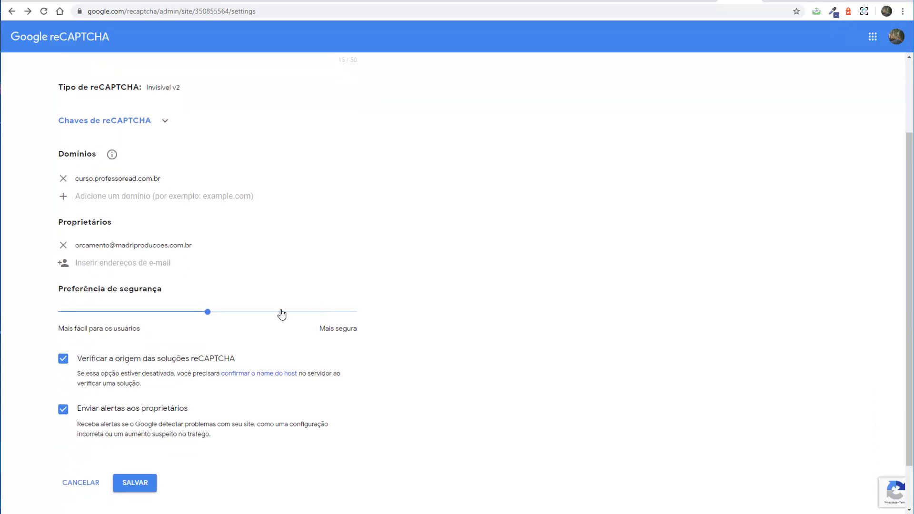
pyautogui.scroll(1, 264, 312)
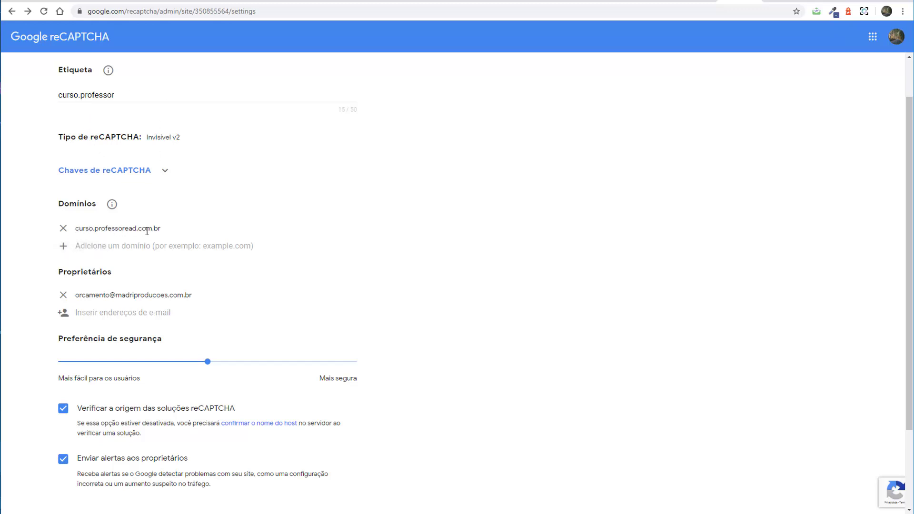
pyautogui.moveTo(79, 231); pyautogui.dragTo(77, 230)
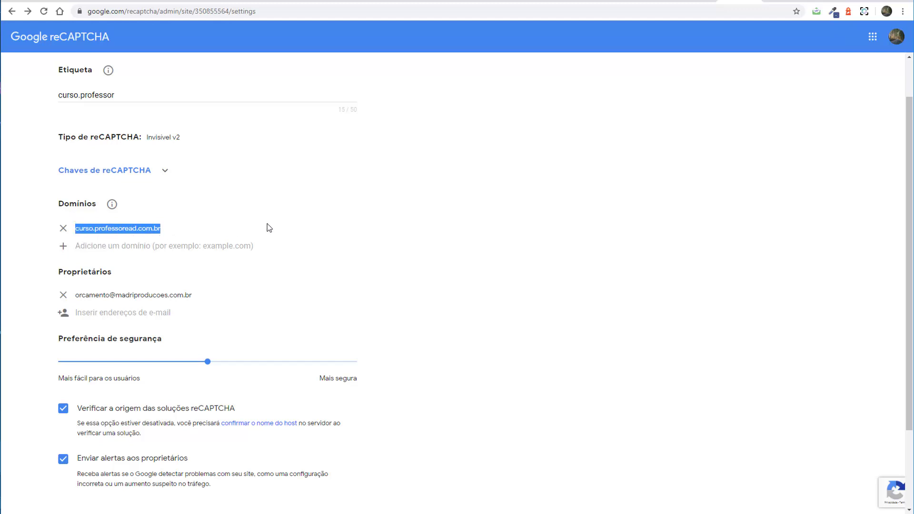
pyautogui.click(77, 227)
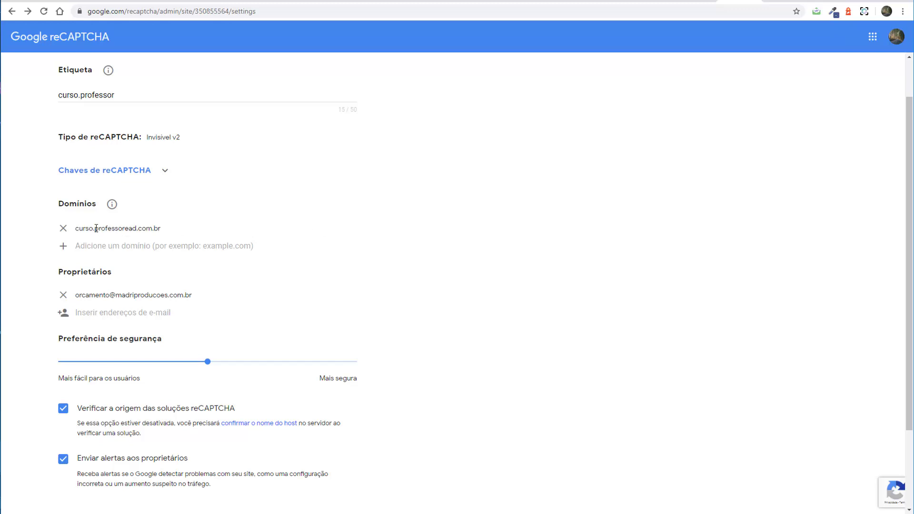
pyautogui.moveTo(96, 229); pyautogui.dragTo(79, 229)
# Clear the partial domain selection and leave the curso.professor site settings without saving.
pyautogui.click(302, 212)
pyautogui.scroll(-2, 357, 245)
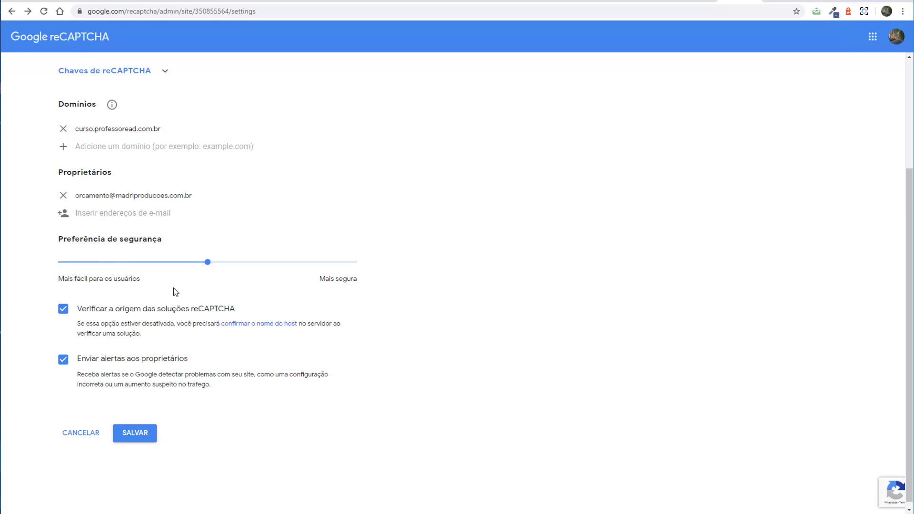
pyautogui.scroll(-1, 174, 291)
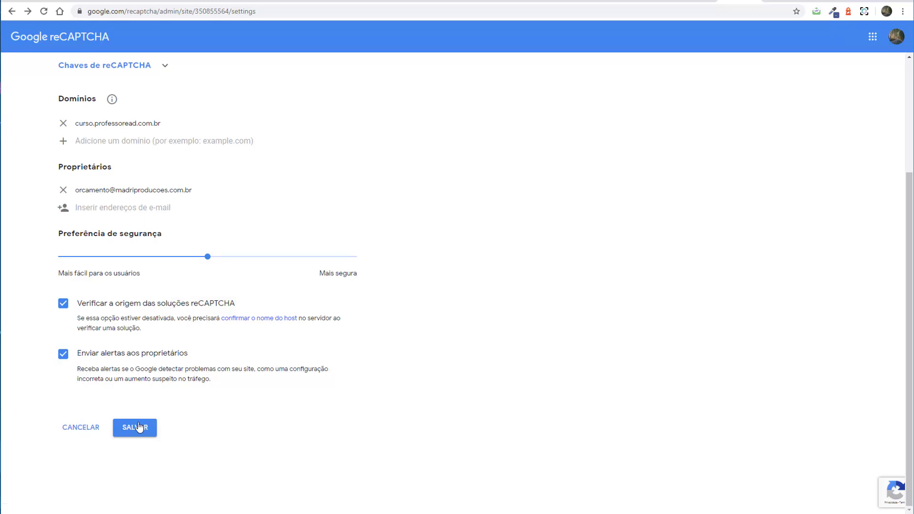
pyautogui.click(79, 432)
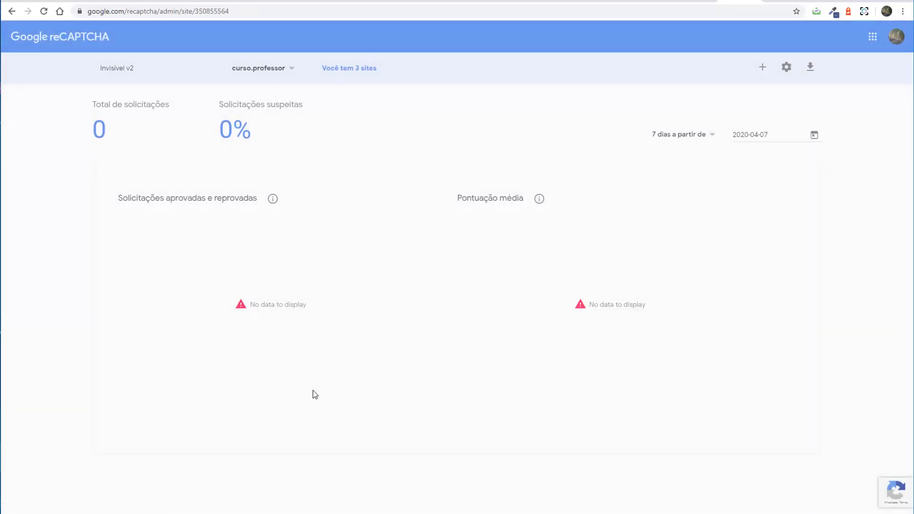
# Return to the reCAPTCHA home page, dismiss the translation offer, and reopen the admin console.
pyautogui.click(78, 39)
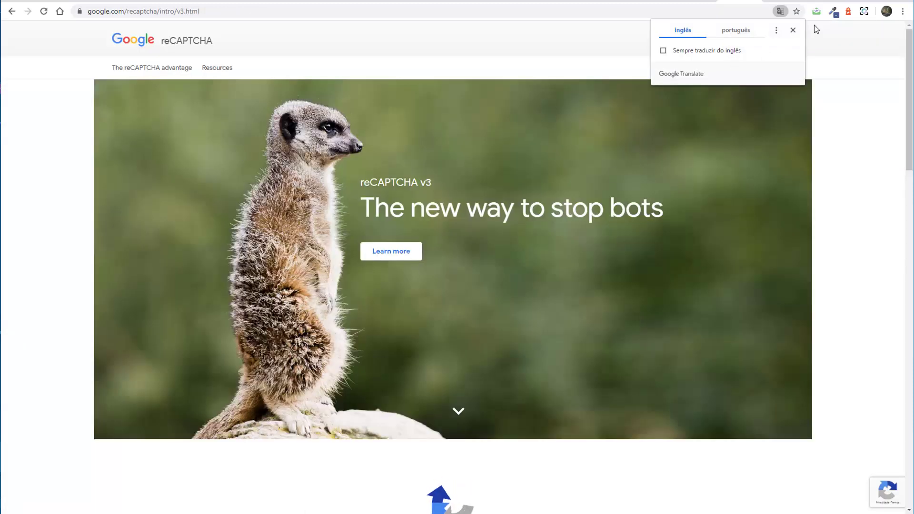
pyautogui.click(793, 30)
pyautogui.click(778, 42)
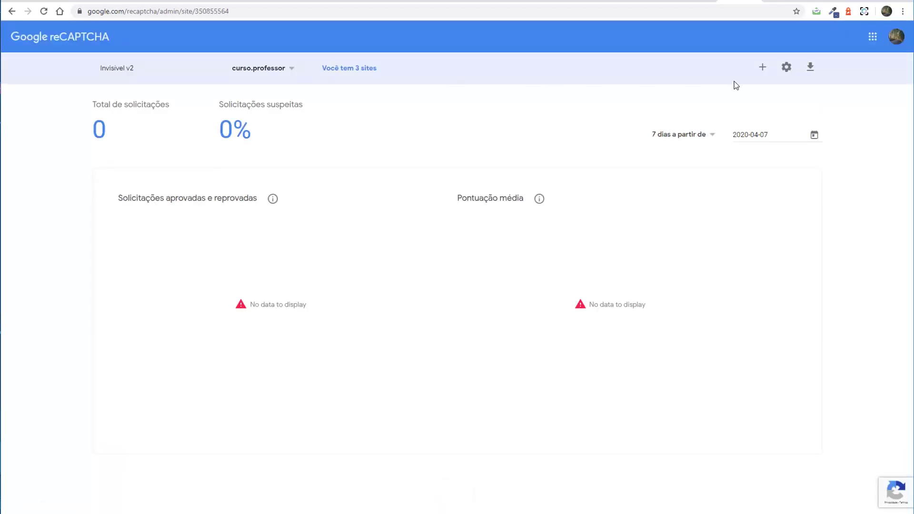
# Start a new site registration using reCAPTCHA v2 with the 'Não sou um robô' checkbox type.
pyautogui.click(762, 67)
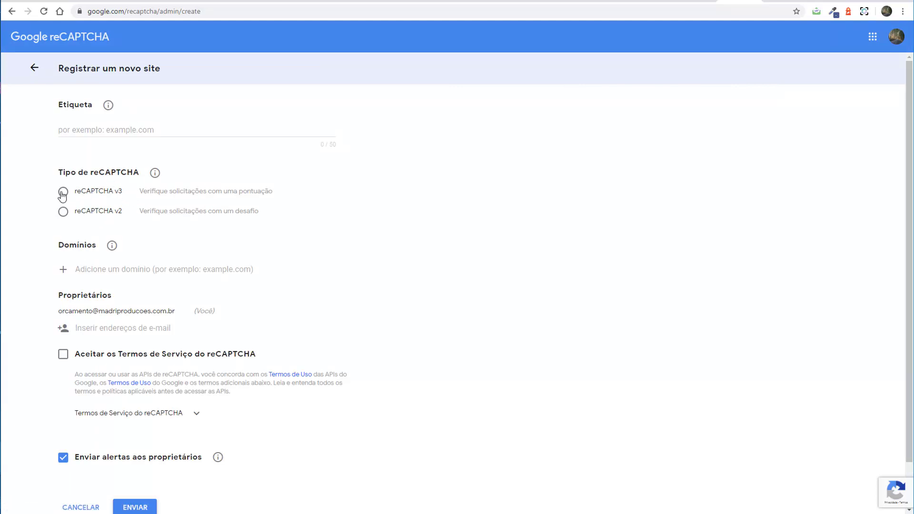
pyautogui.click(62, 195)
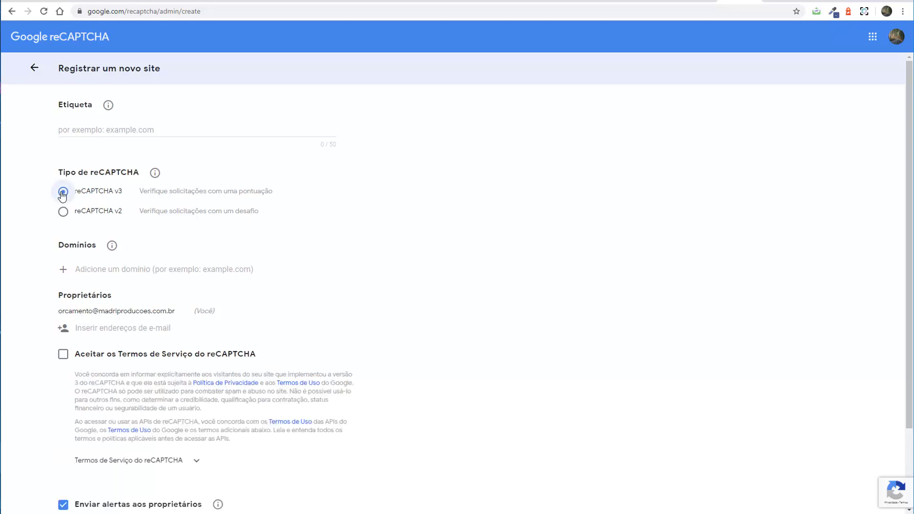
pyautogui.click(63, 214)
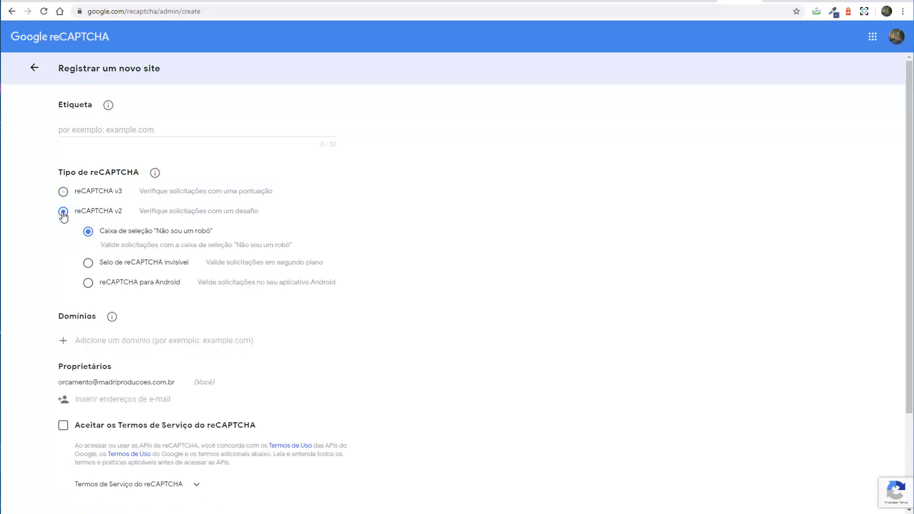
pyautogui.click(86, 265)
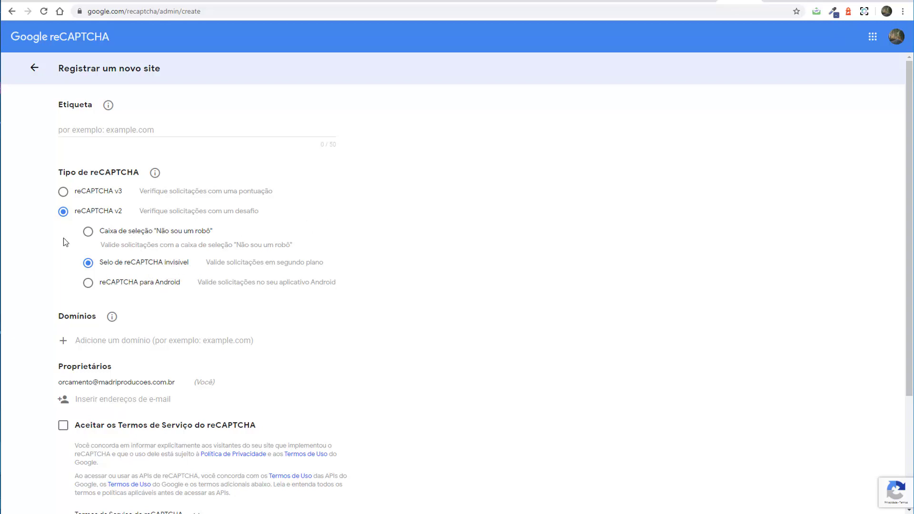
pyautogui.click(89, 232)
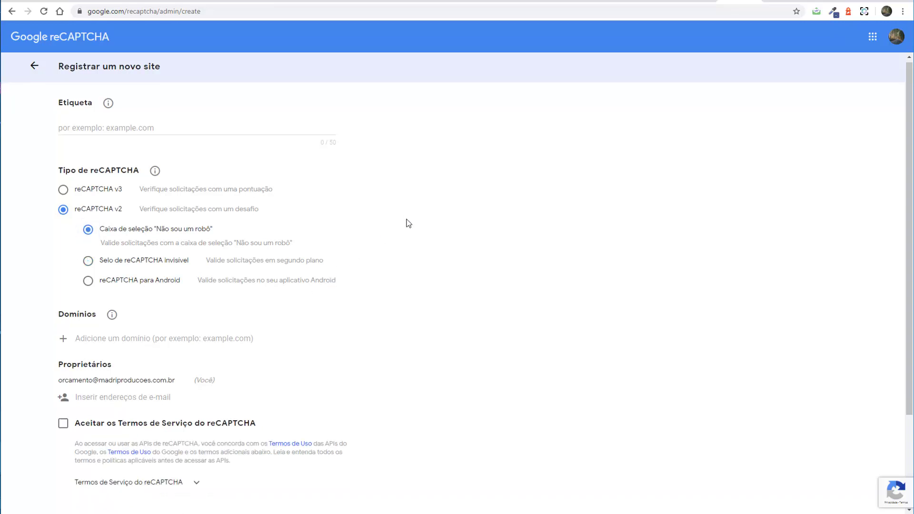
pyautogui.scroll(-3, 409, 217)
pyautogui.scroll(3, 406, 223)
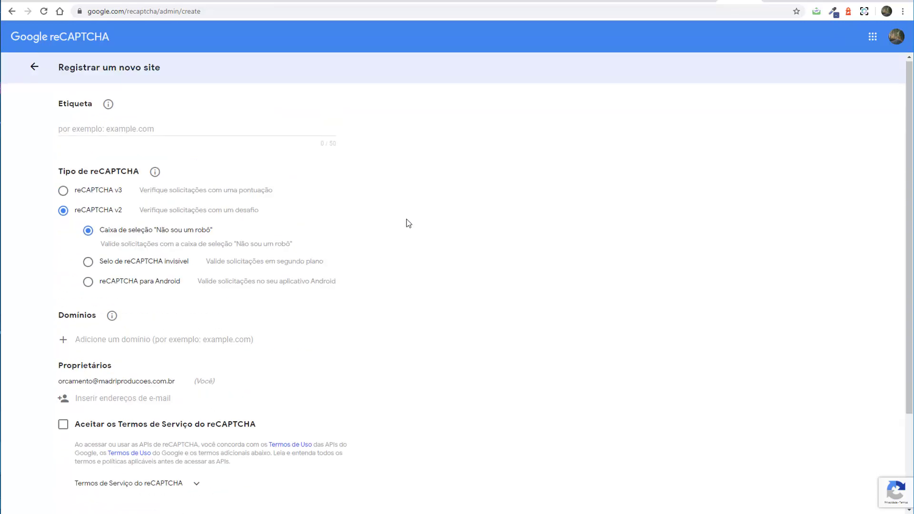
pyautogui.scroll(-3, 406, 222)
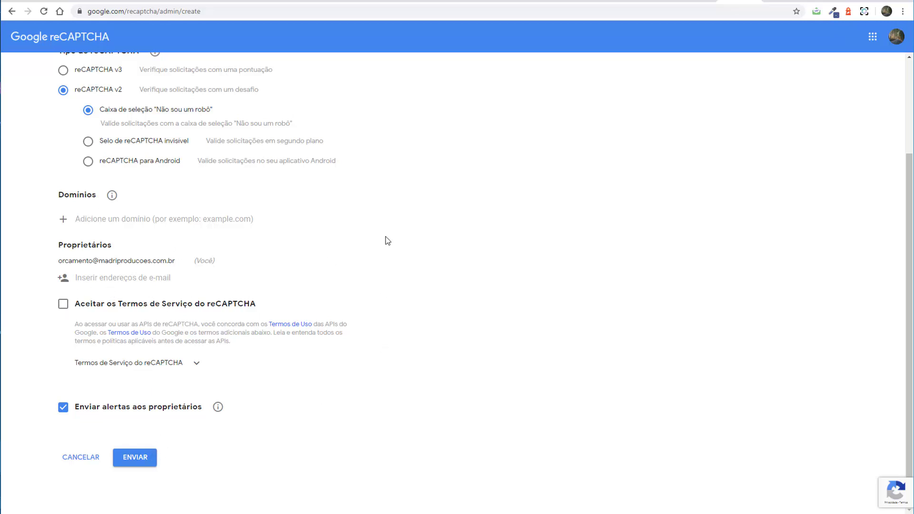
pyautogui.scroll(3, 388, 238)
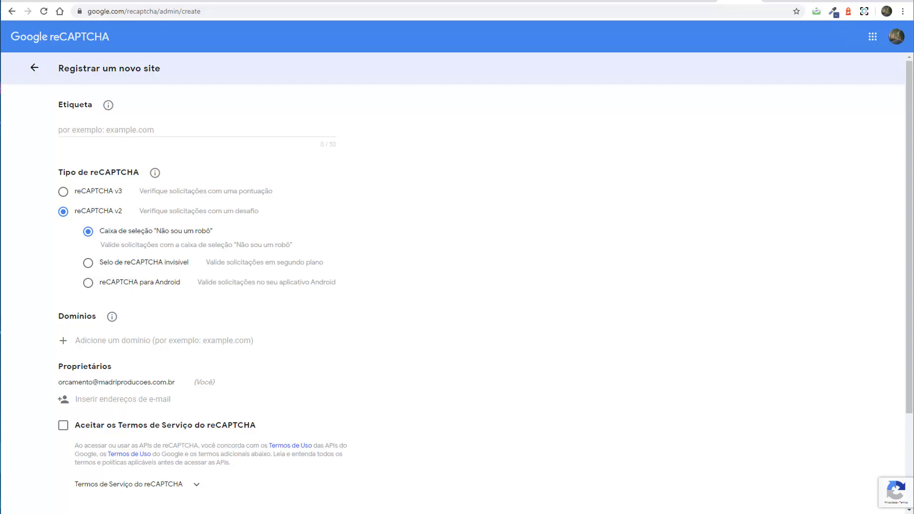
# Back in Moodle authentication settings, open the Autoinscrição por email settings and confirm leaving the page.
pyautogui.hotkey('ctrl', 'shift', 'Tab')
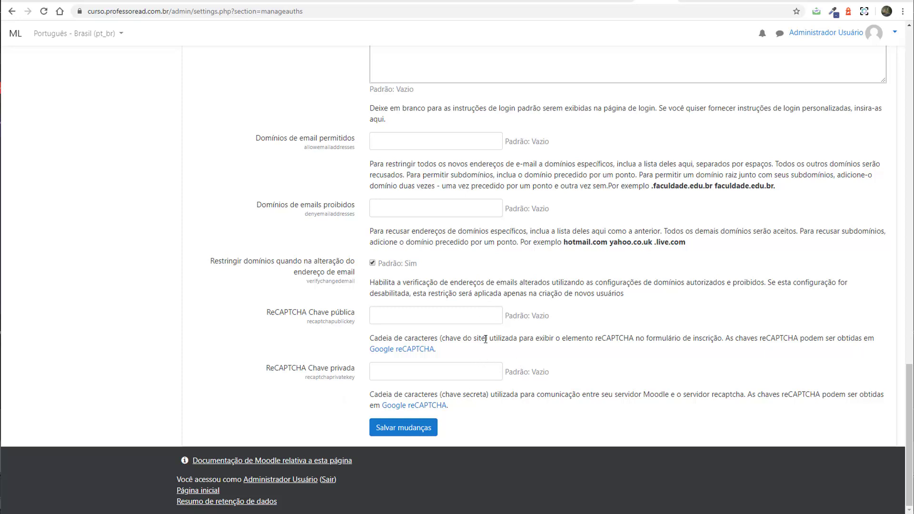
pyautogui.scroll(20, 617, 351)
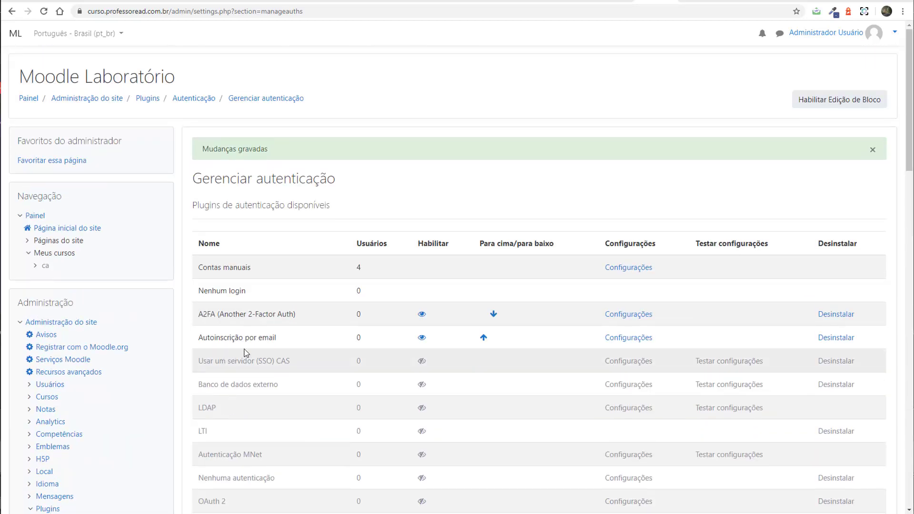
pyautogui.click(643, 339)
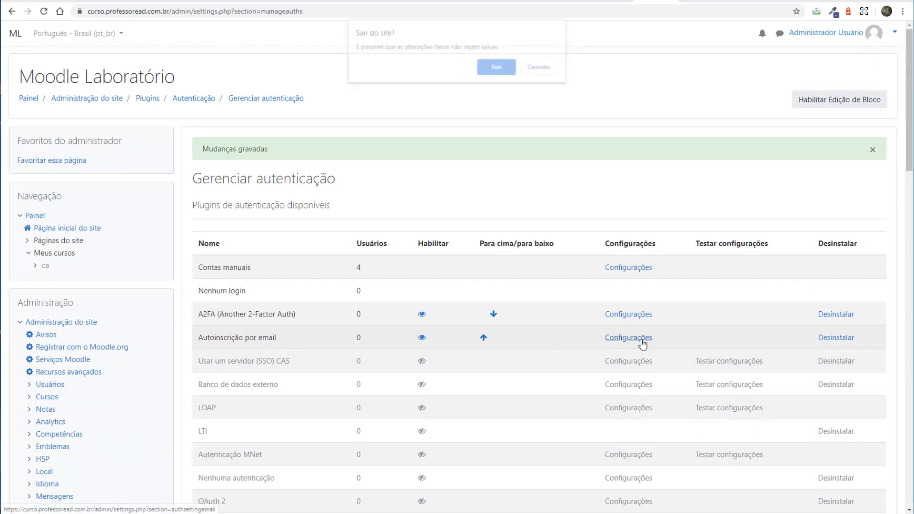
pyautogui.click(506, 70)
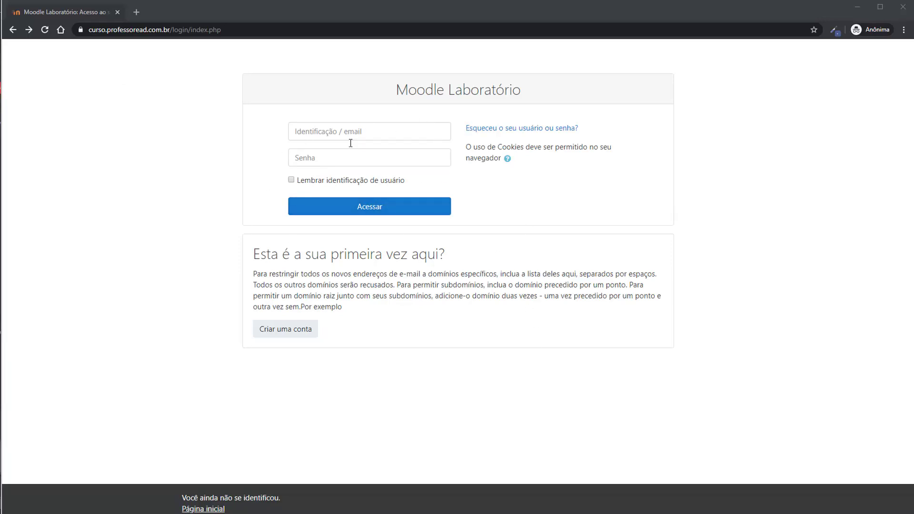
# Open the Criar uma conta signup form and pass its reCAPTCHA 'Não sou um robô' check.
pyautogui.click(286, 330)
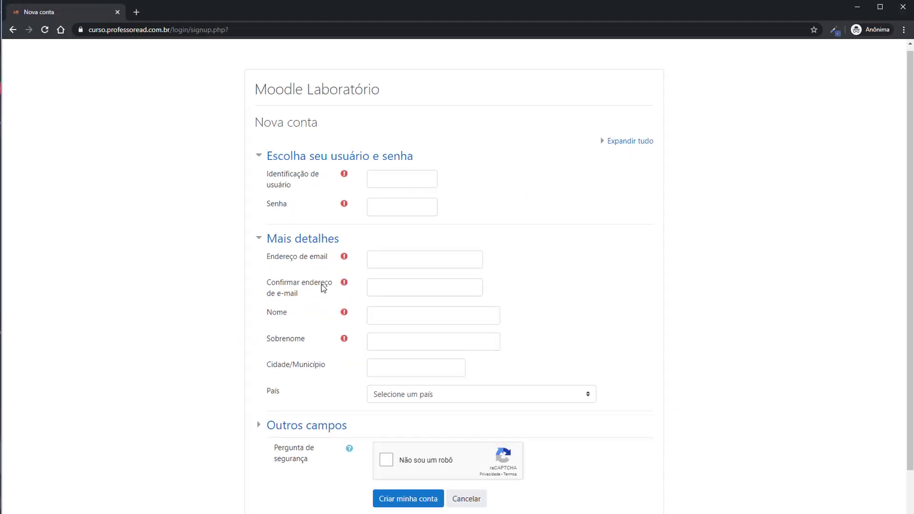
pyautogui.scroll(-2, 321, 284)
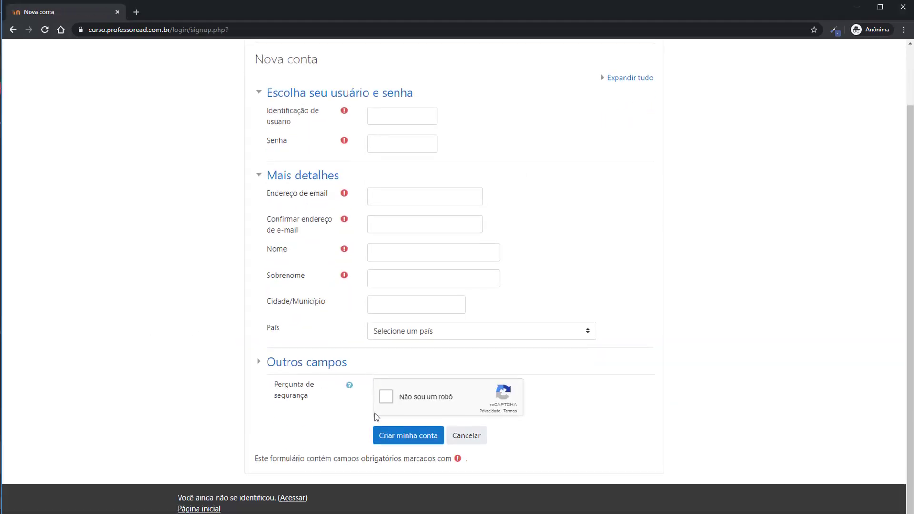
pyautogui.click(386, 402)
# Return to the login page and load the site's home address without login/index.php.
pyautogui.scroll(2, 589, 340)
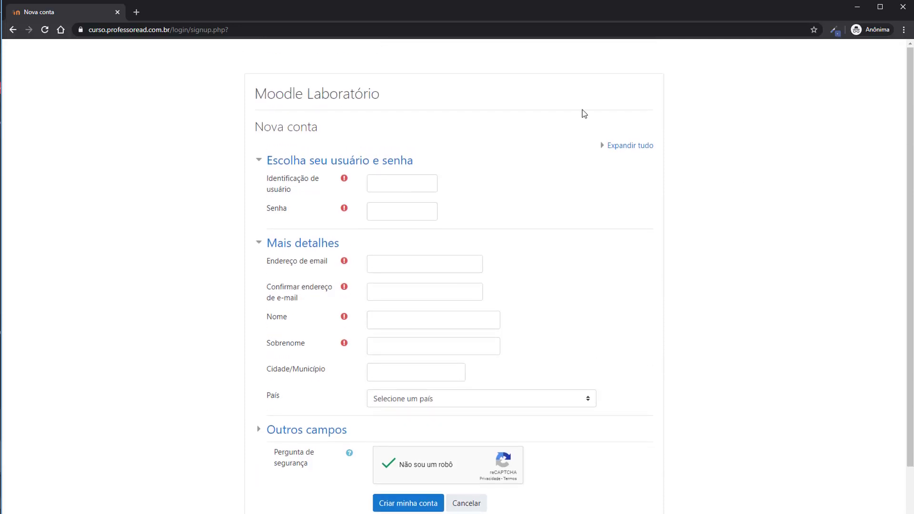
pyautogui.click(13, 29)
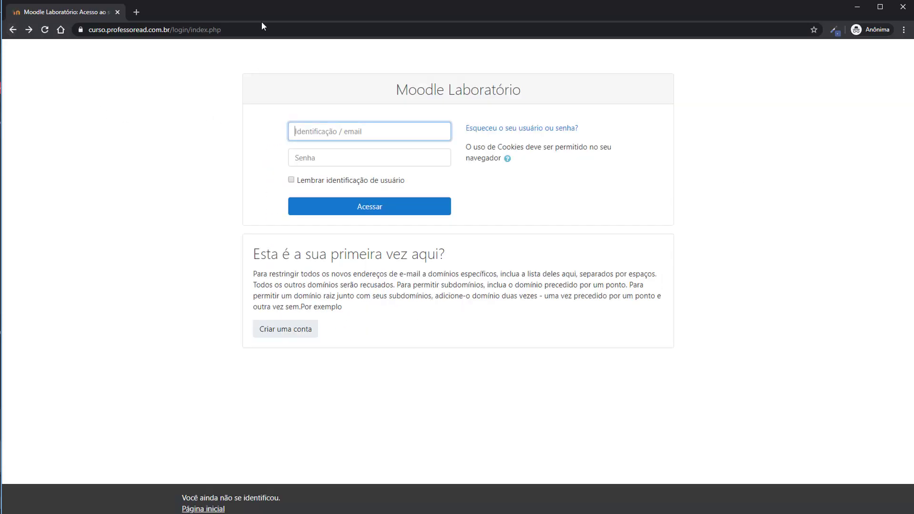
pyautogui.moveTo(173, 28); pyautogui.dragTo(267, 29)
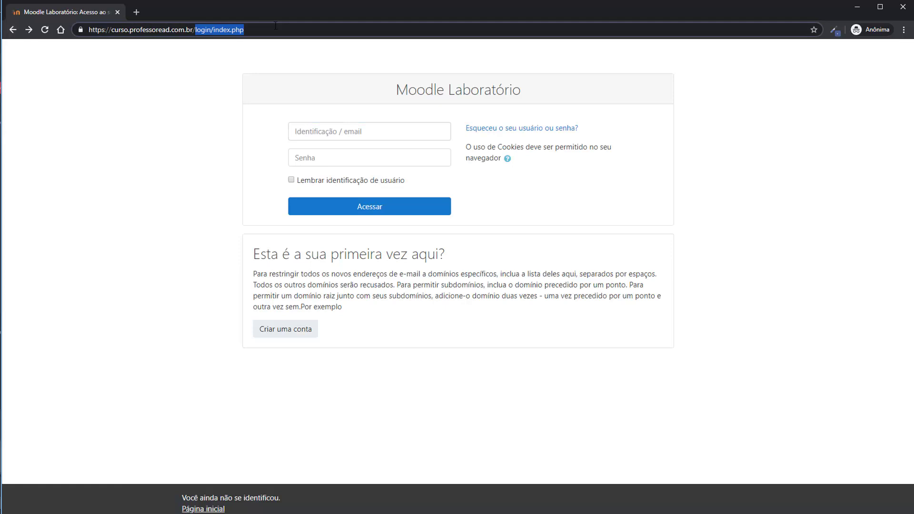
pyautogui.press('BackSpace')
pyautogui.press('Return')
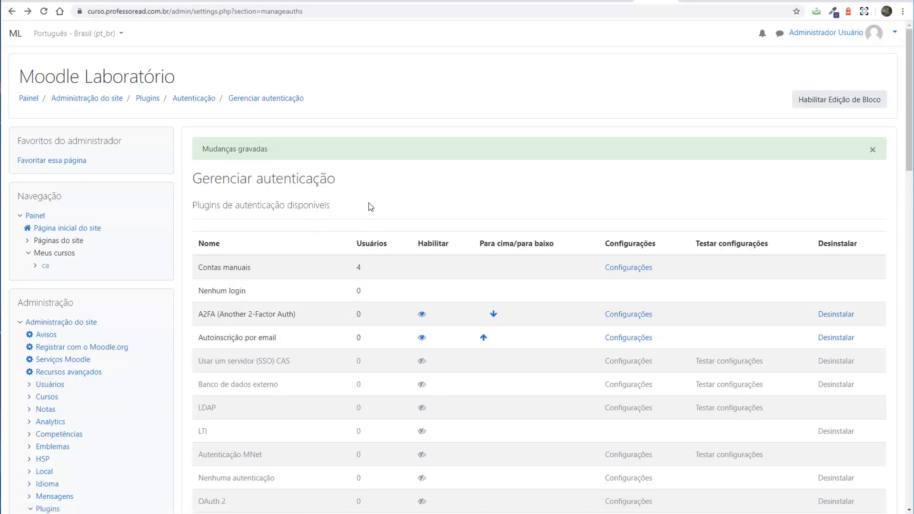
# Enable Forçar usuários a autenticar in Segurança > Configurações de segurança do site and save.
pyautogui.scroll(-10, 417, 324)
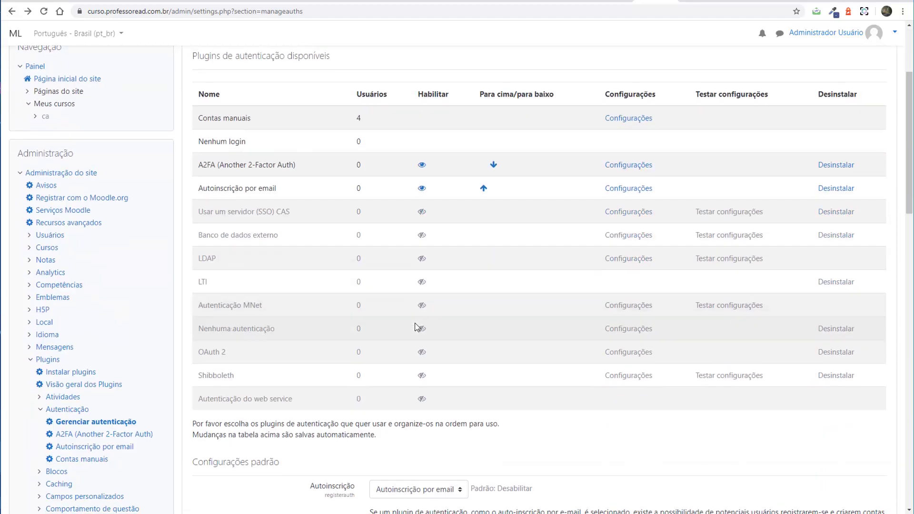
pyautogui.scroll(-1, 417, 323)
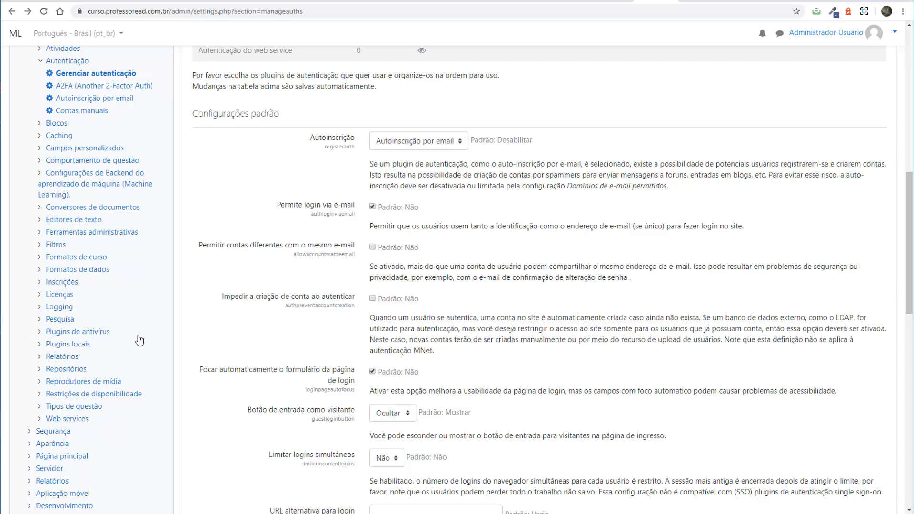
pyautogui.scroll(-4, 138, 340)
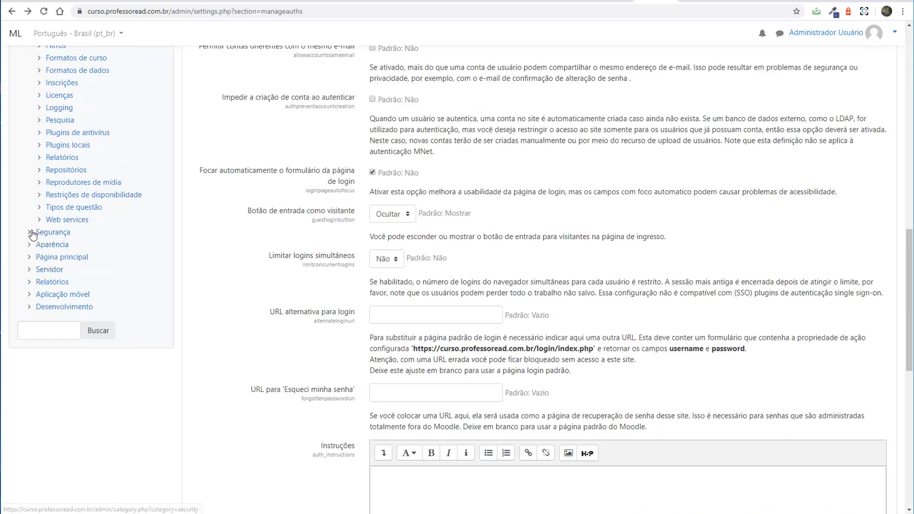
pyautogui.click(32, 233)
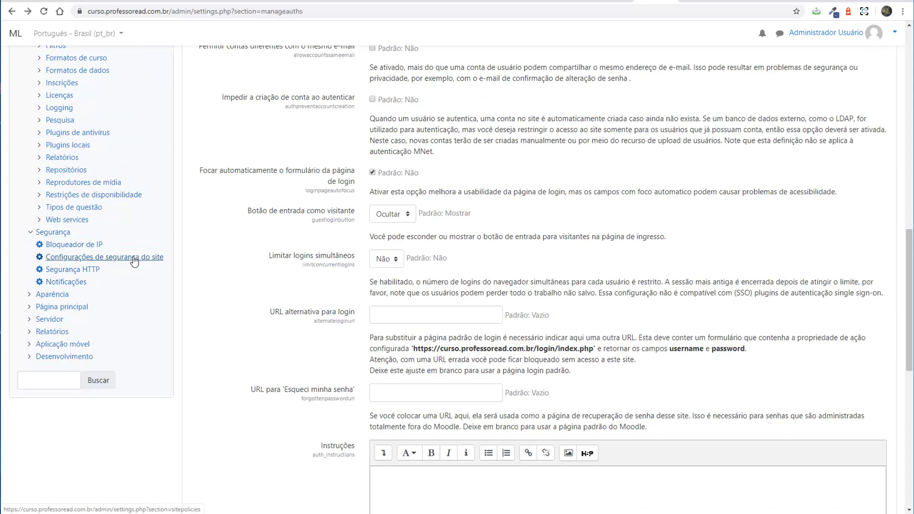
pyautogui.click(134, 260)
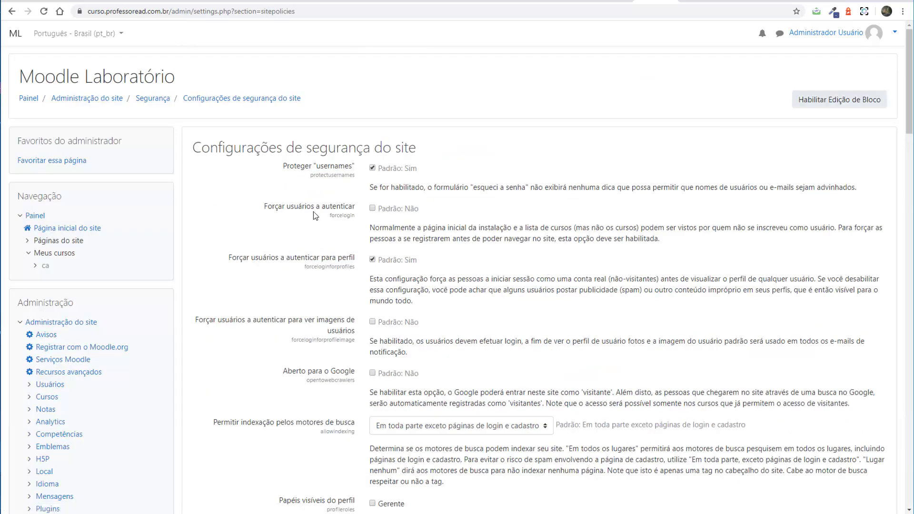
pyautogui.click(373, 209)
pyautogui.scroll(-4, 593, 368)
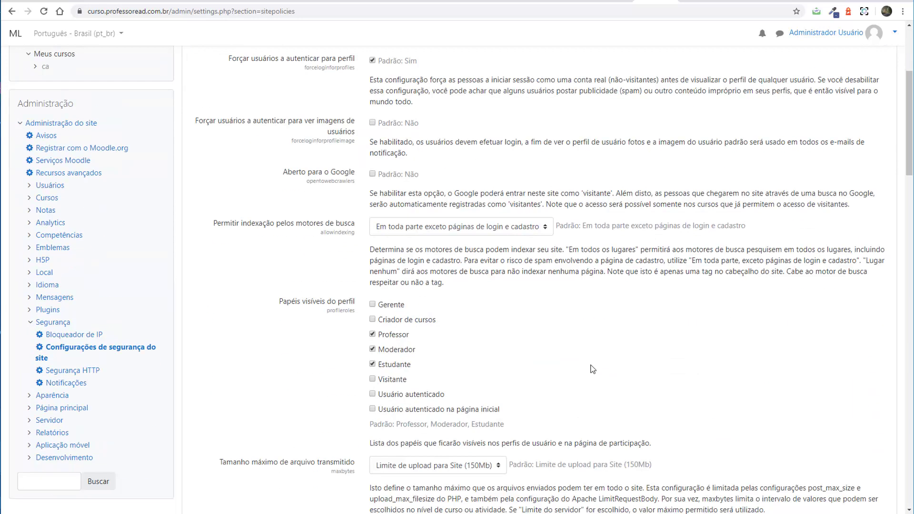
pyautogui.scroll(4, 594, 354)
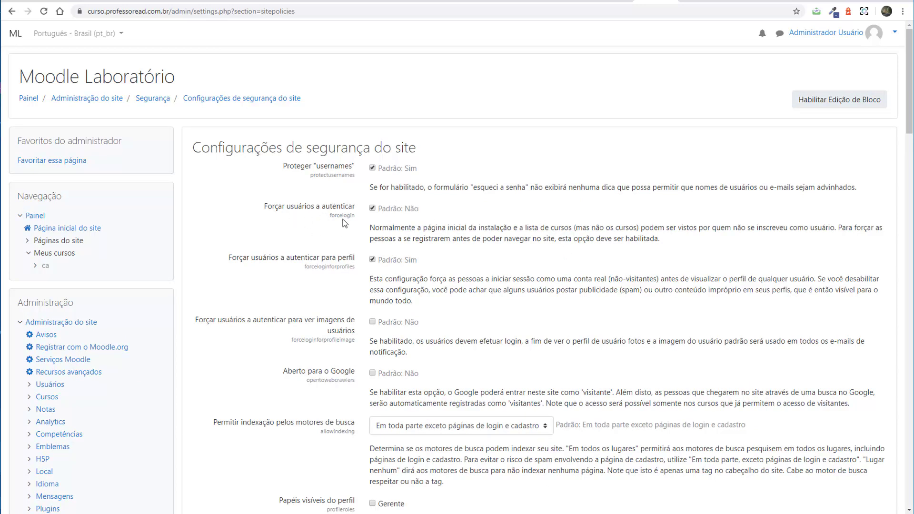
pyautogui.scroll(-6, 660, 346)
pyautogui.scroll(-20, 661, 346)
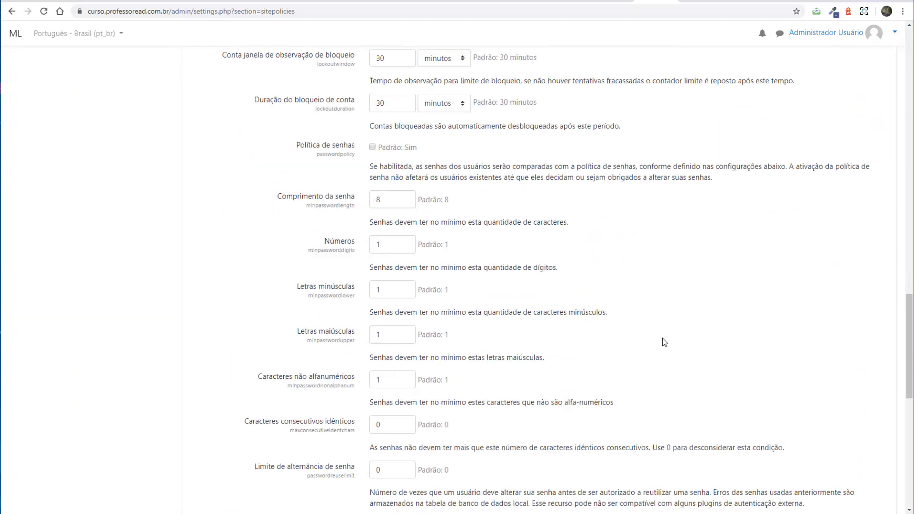
pyautogui.click(403, 428)
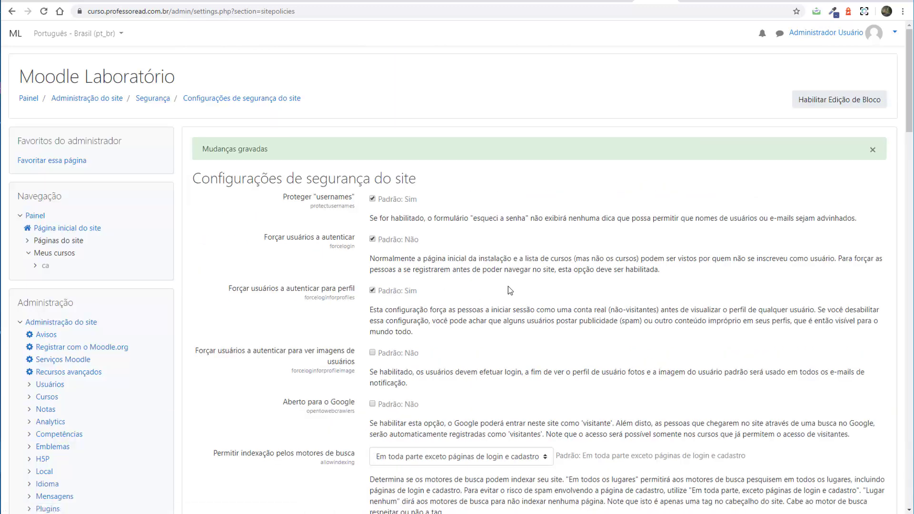
pyautogui.hotkey('alt', 'Tab')
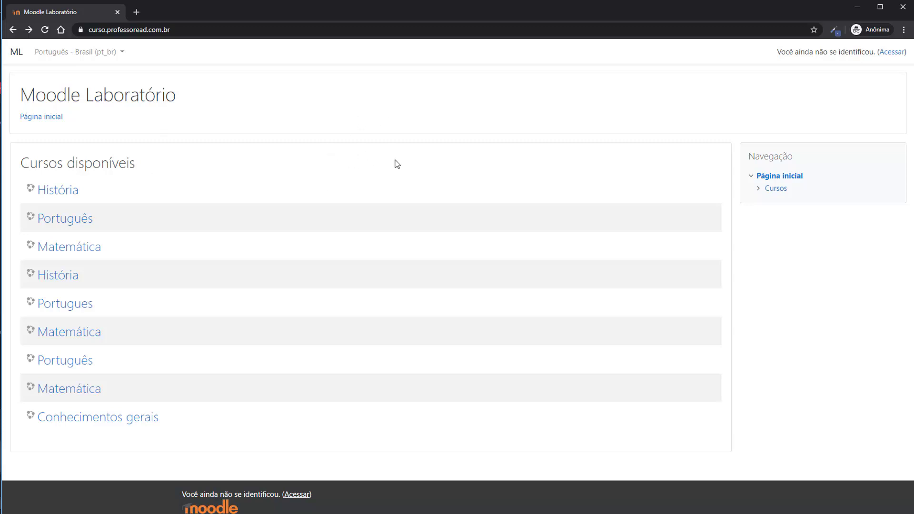
# In the incognito window, confirm the home address now redirects to login and signup still opens.
pyautogui.press('F5')
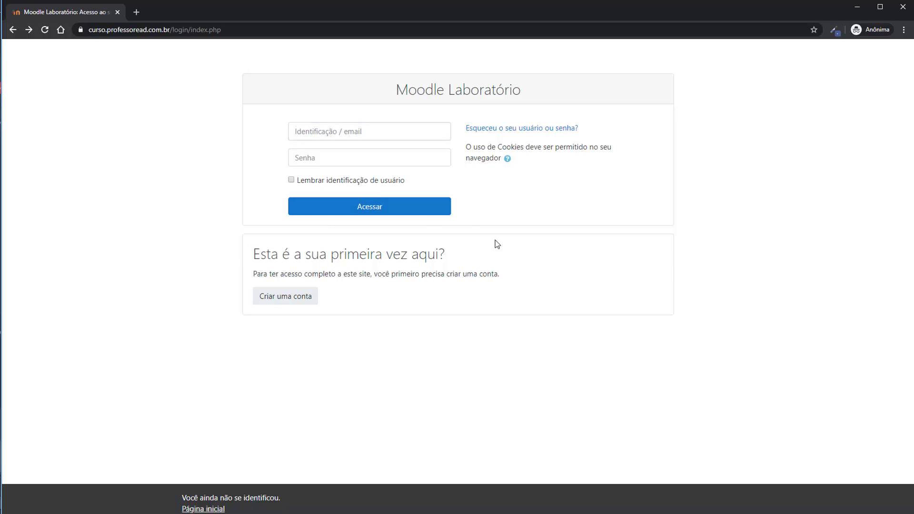
pyautogui.moveTo(196, 29); pyautogui.dragTo(577, 31)
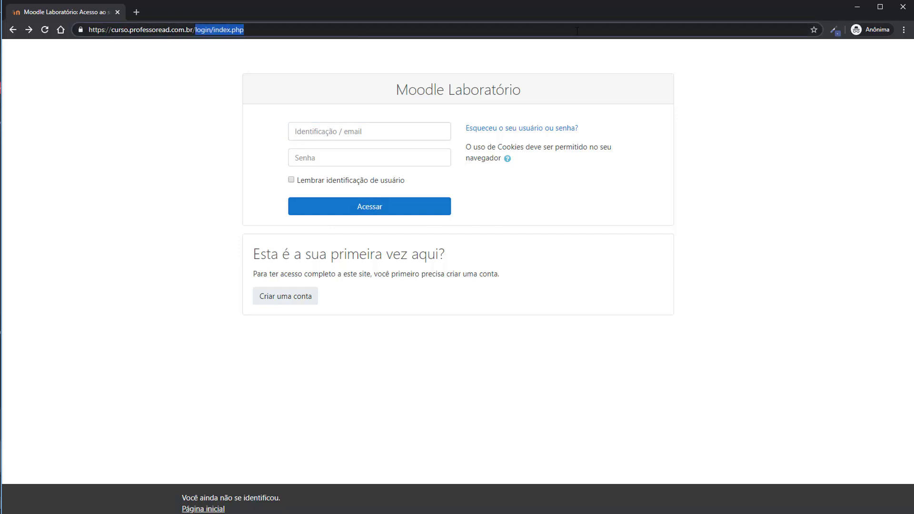
pyautogui.press('BackSpace')
pyautogui.press('Return')
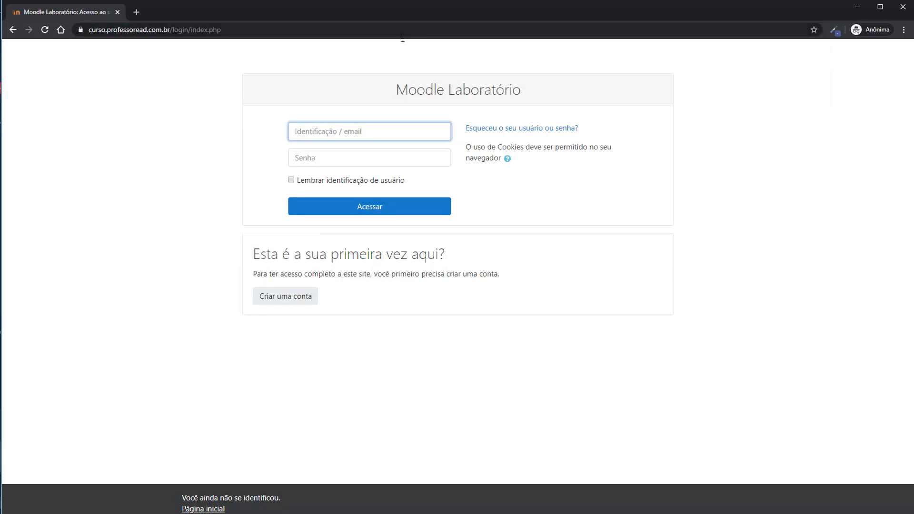
pyautogui.click(286, 298)
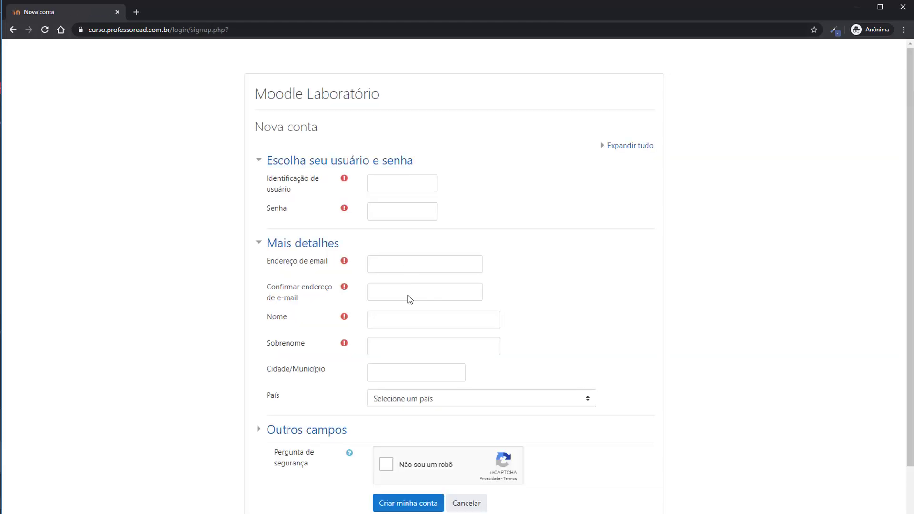
pyautogui.click(13, 30)
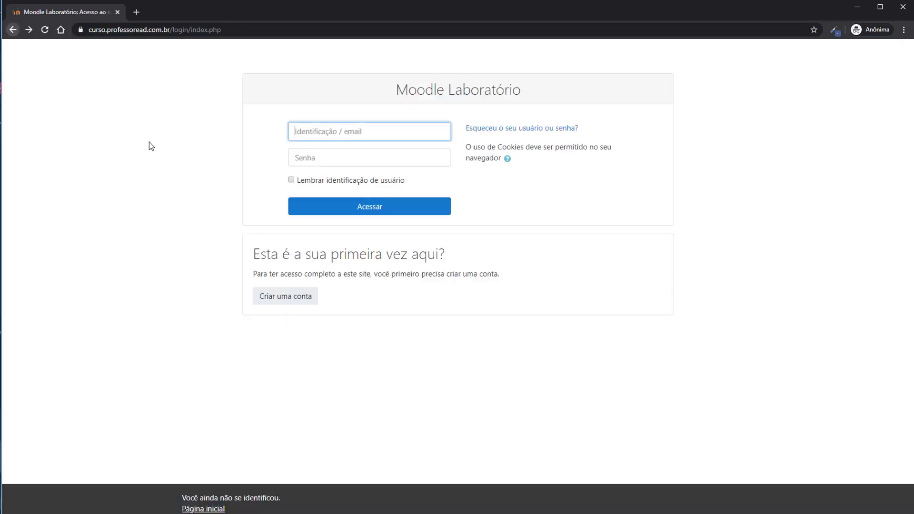